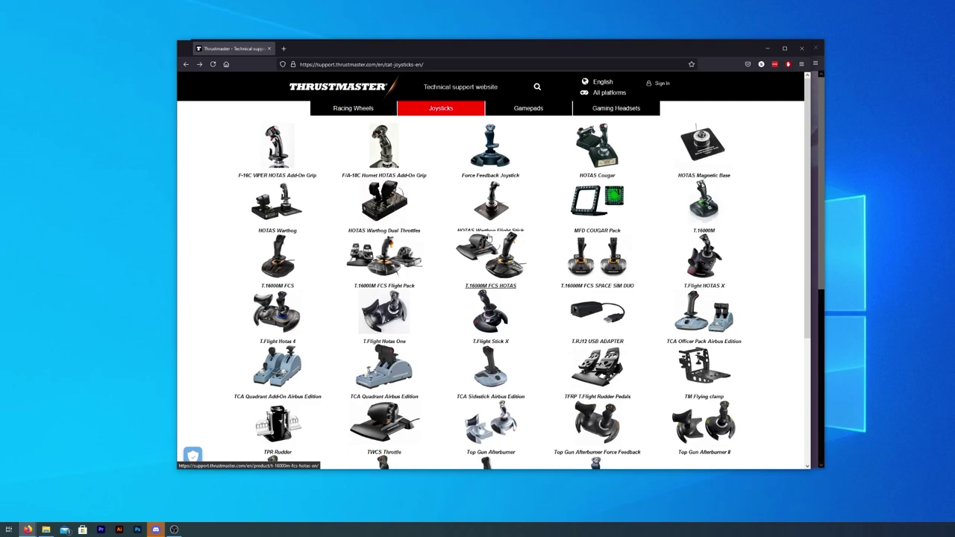
Open the T.16000M FCS HOTAS support page and review its Drivers downloads
{"action": "left_click", "coordinate": [499, 239]}
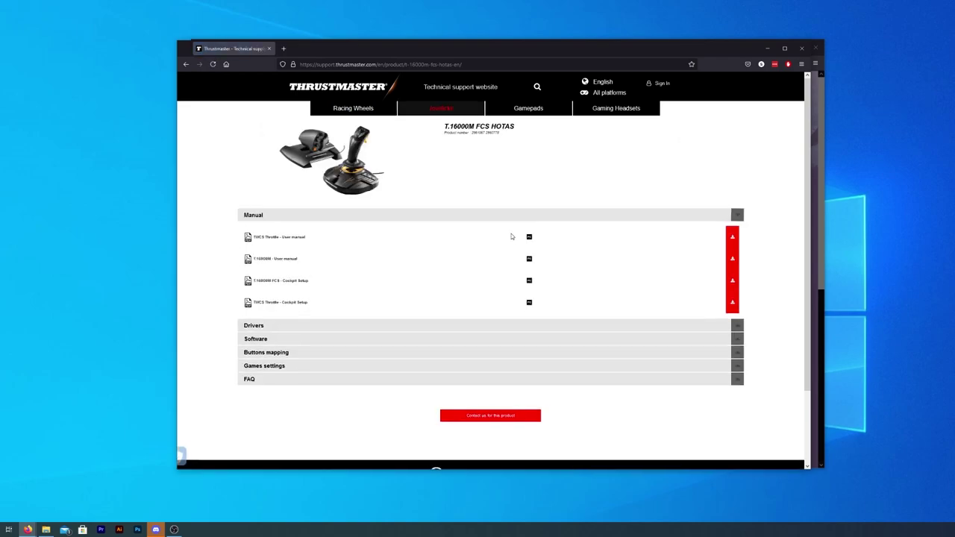
{"action": "scroll", "coordinate": [319, 352], "scroll_direction": "down", "scroll_amount": 2}
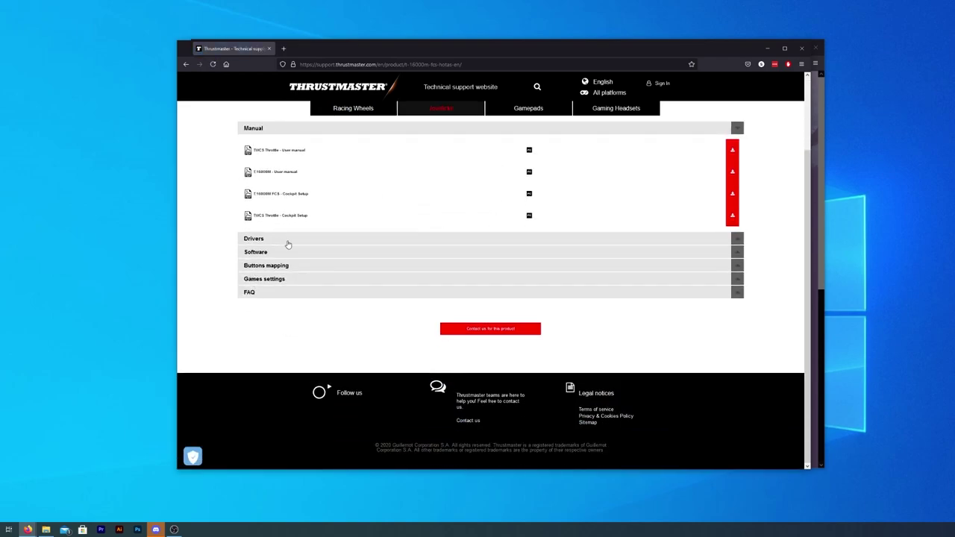
{"action": "left_click", "coordinate": [288, 243]}
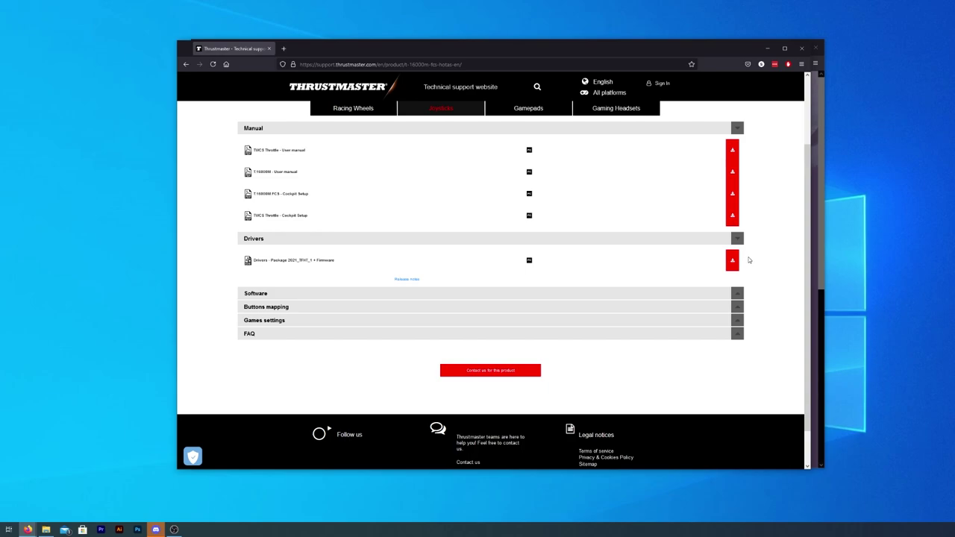
{"action": "left_click", "coordinate": [563, 240]}
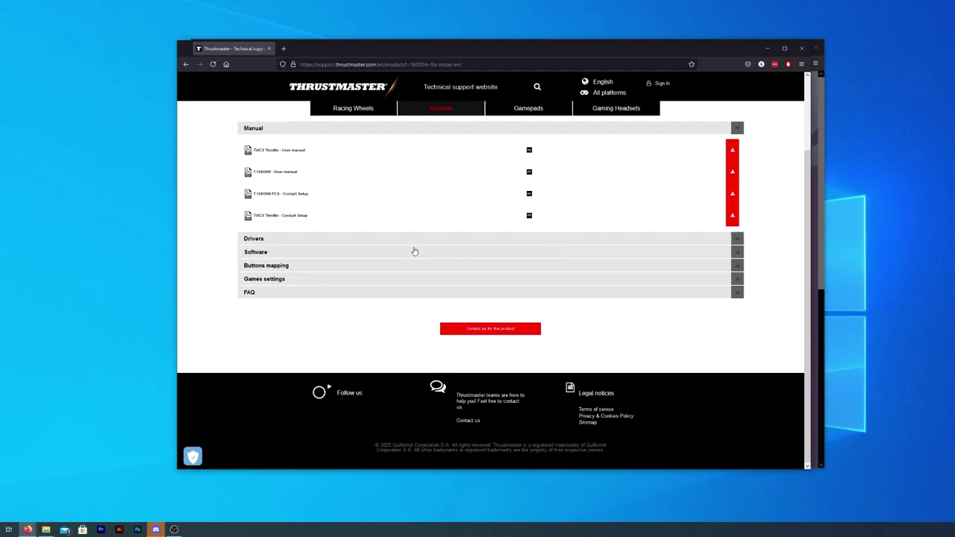
Review the Software downloads, then expand the Games settings profile list
{"action": "left_click", "coordinate": [378, 254]}
{"action": "scroll", "coordinate": [437, 267], "scroll_direction": "down", "scroll_amount": 2}
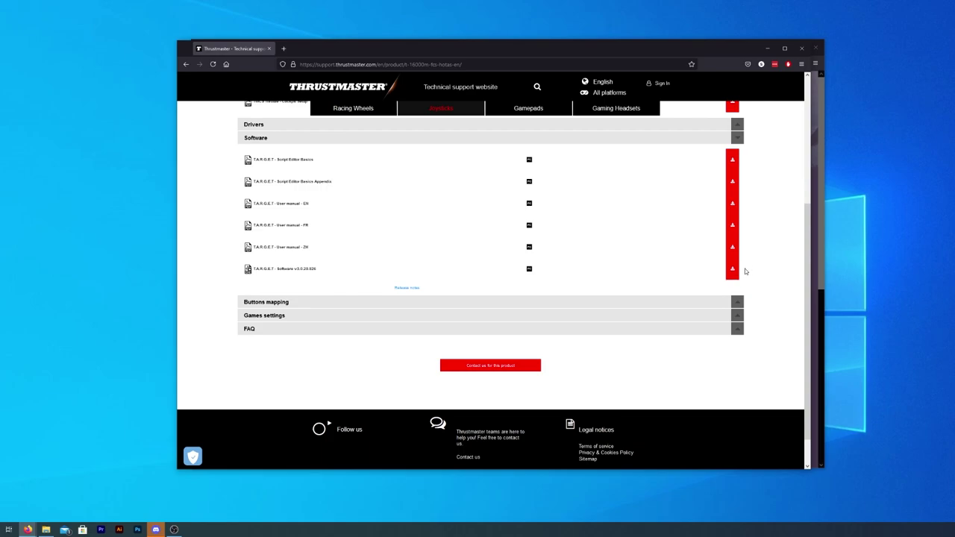
{"action": "left_click", "coordinate": [640, 140]}
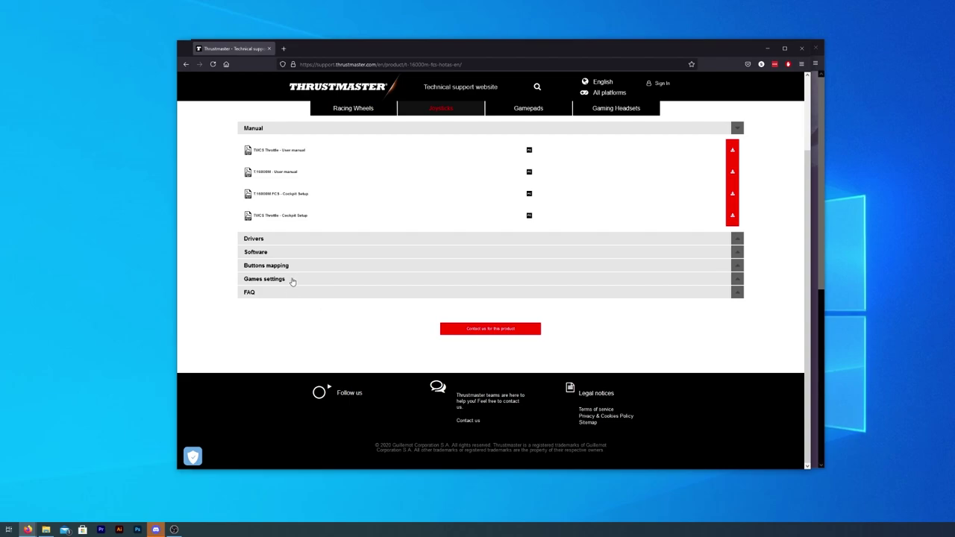
{"action": "left_click", "coordinate": [294, 279]}
Scroll through the Games settings profiles, then clear the browser away to show the Windows desktop
{"action": "scroll", "coordinate": [558, 252], "scroll_direction": "down", "scroll_amount": 3}
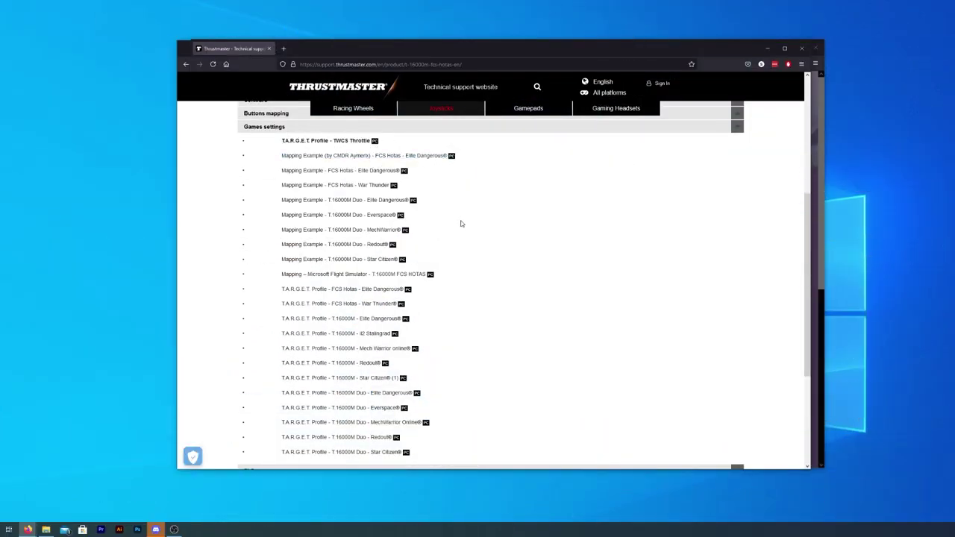
{"action": "scroll", "coordinate": [461, 231], "scroll_direction": "down", "scroll_amount": 2}
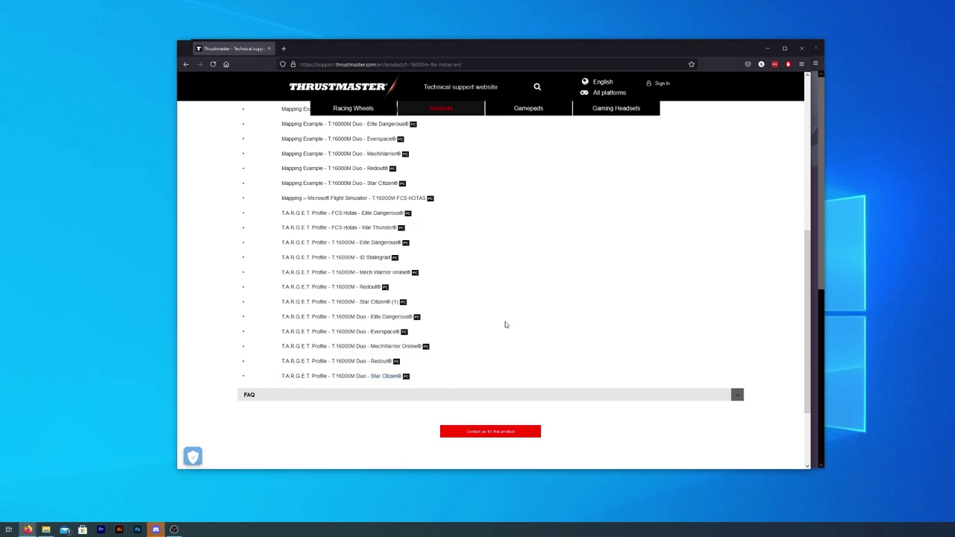
{"action": "key", "text": "super+d"}
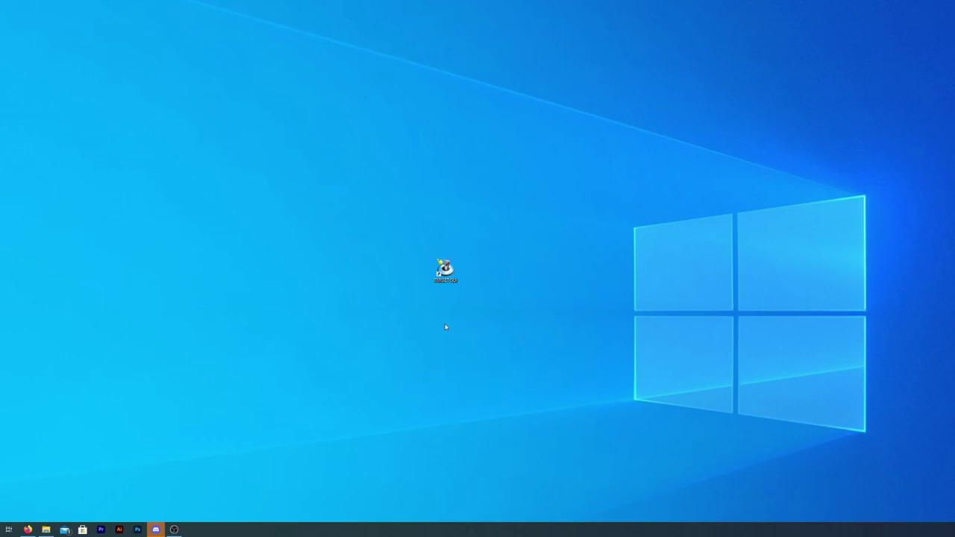
Launch T.A.R.G.E.T Command Center with both controllers detected and start choosing a configuration to run
{"action": "double_click", "coordinate": [446, 271]}
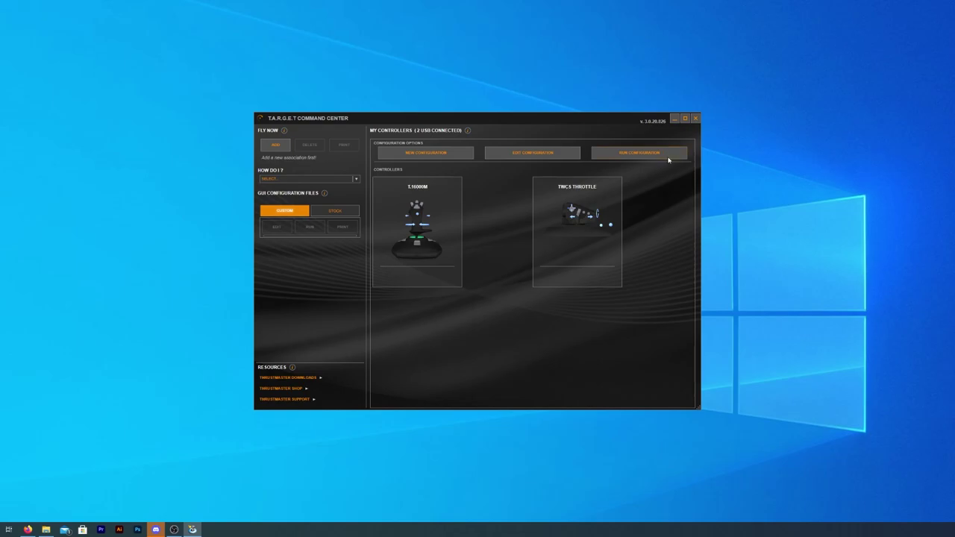
{"action": "left_click", "coordinate": [668, 157]}
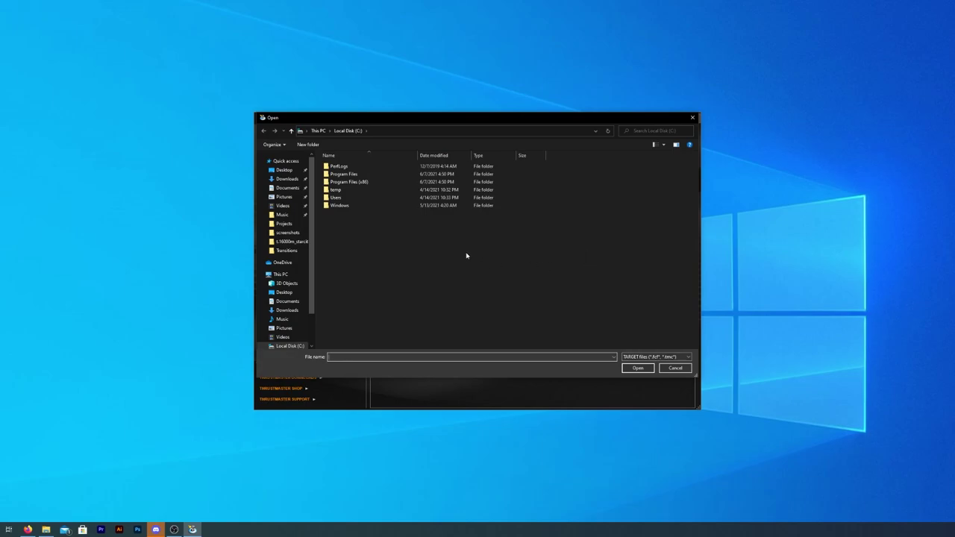
Run the Star Citizen T-16000M profile from the Downloads t.16000m_starcitizen folder
{"action": "left_click", "coordinate": [287, 179]}
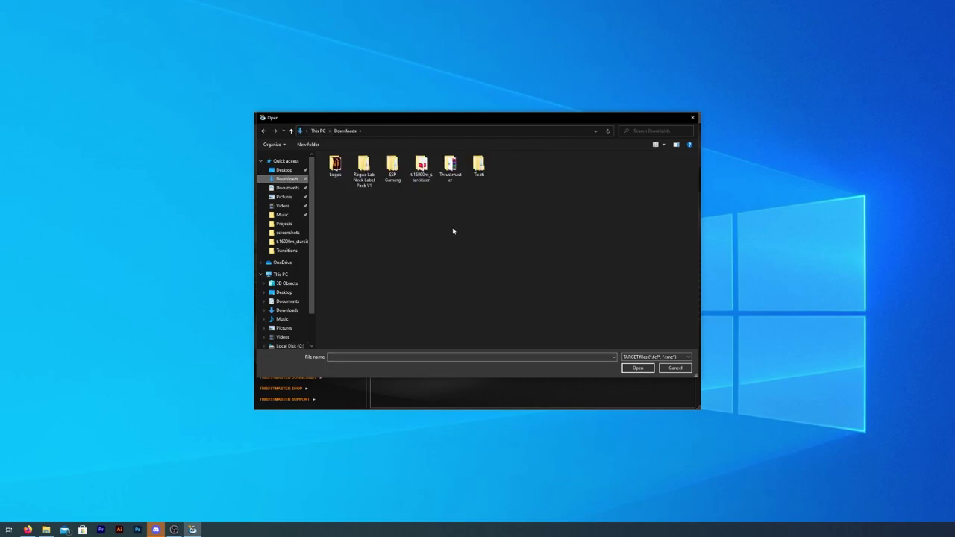
{"action": "double_click", "coordinate": [421, 168]}
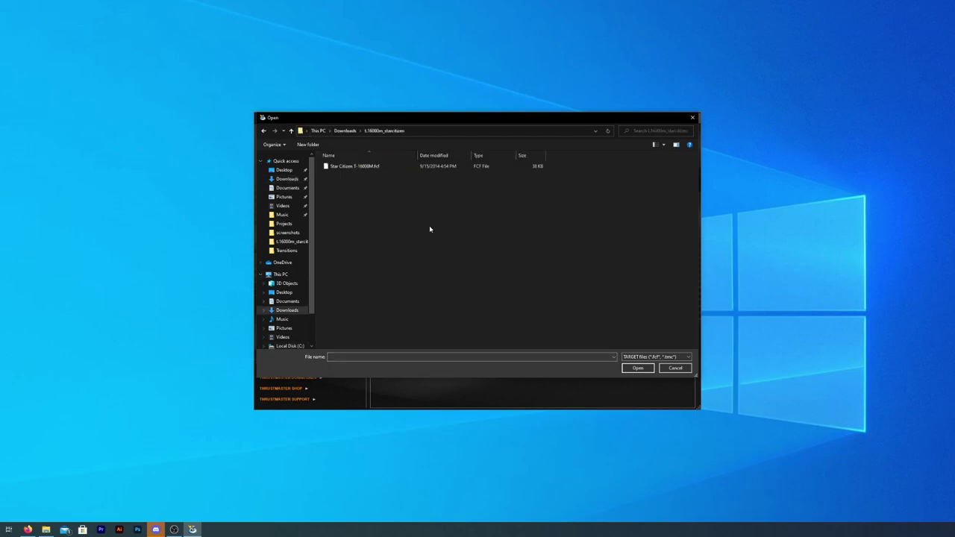
{"action": "double_click", "coordinate": [403, 167]}
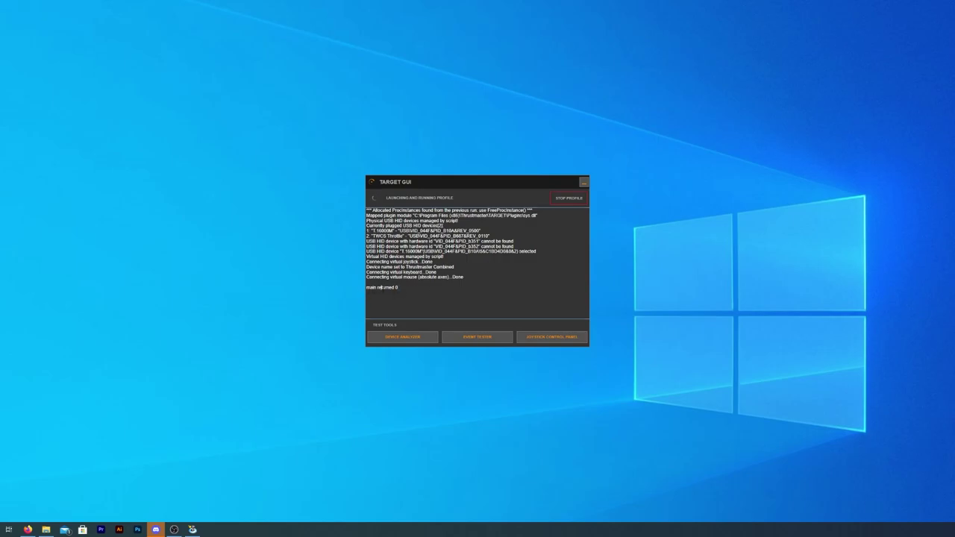
Confirm the profile log ends with 'main returned 0', then bring up the Device Analyzer
{"action": "left_click_drag", "start_coordinate": [409, 287], "coordinate": [367, 288]}
{"action": "left_click", "coordinate": [413, 292]}
{"action": "left_click", "coordinate": [426, 341]}
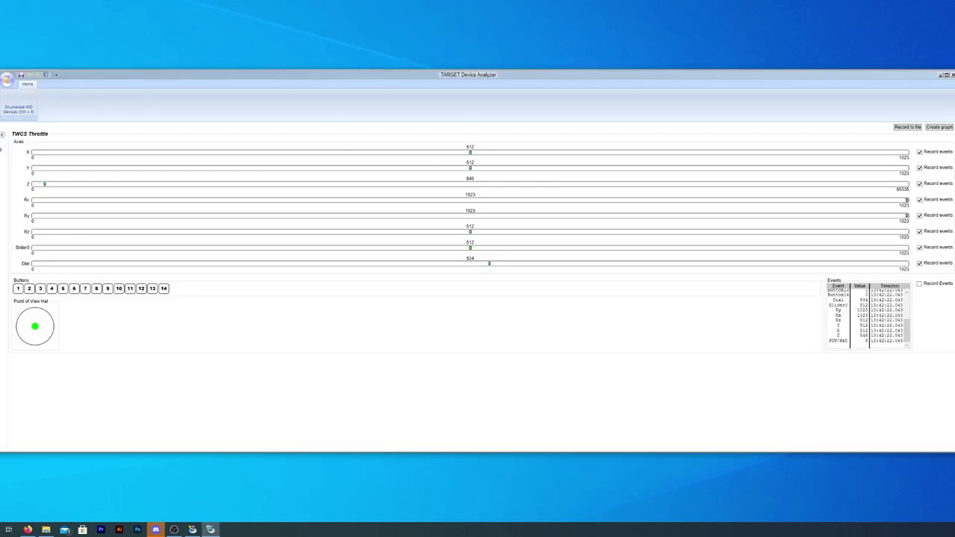
Narrow the Device Analyzer from both edges, check the TWCS Throttle readings, then close it
{"action": "left_click_drag", "start_coordinate": [1, 153], "coordinate": [199, 152]}
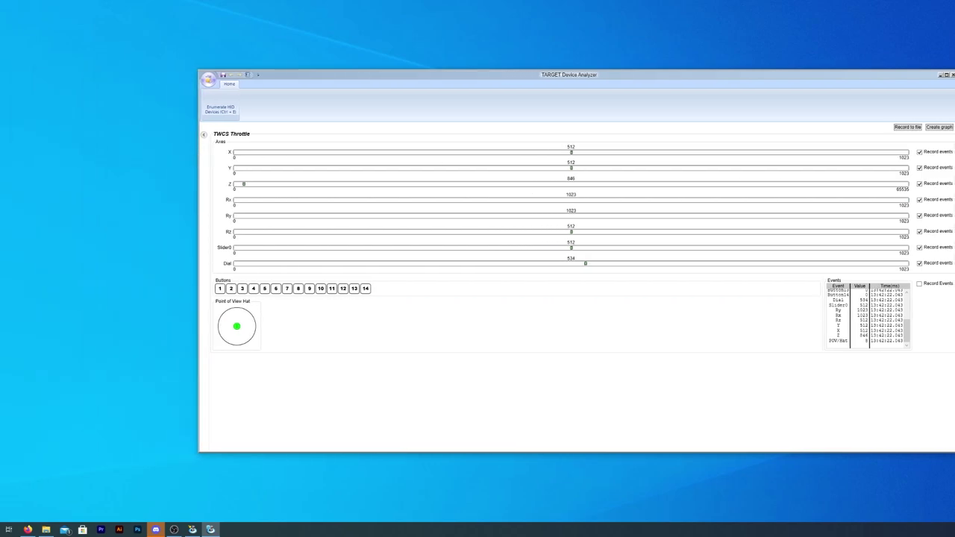
{"action": "left_click_drag", "start_coordinate": [954, 103], "coordinate": [737, 120]}
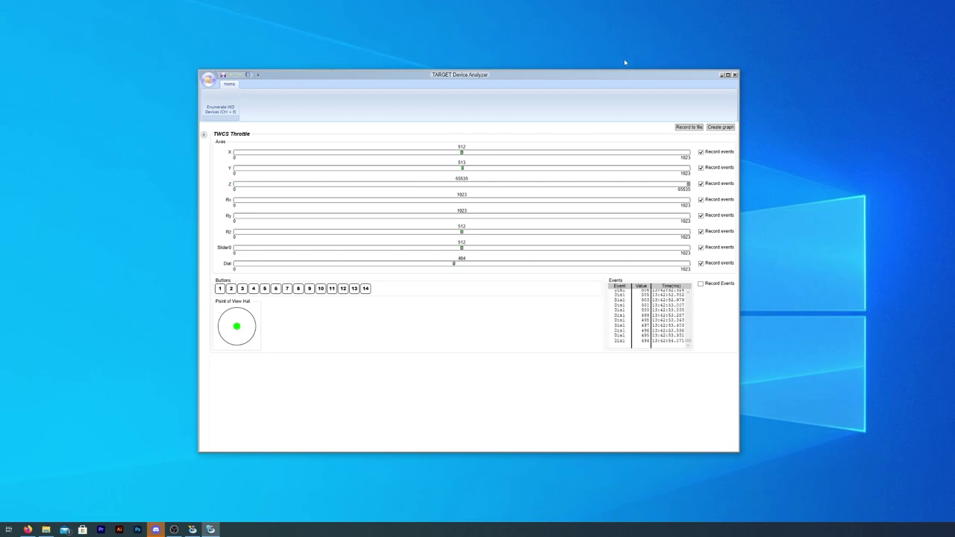
{"action": "left_click", "coordinate": [735, 75]}
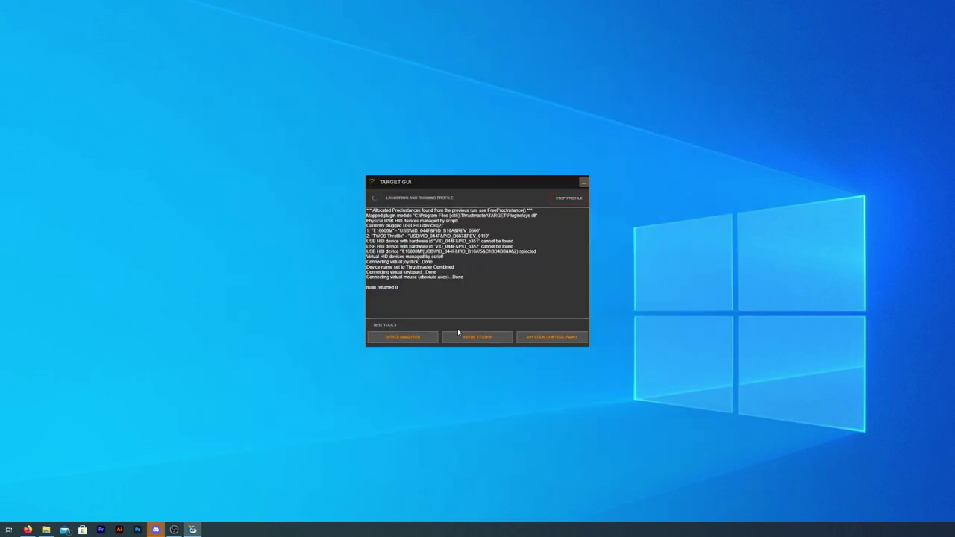
Check key presses in the Event Tester, then close it with the profile still running
{"action": "left_click", "coordinate": [478, 337]}
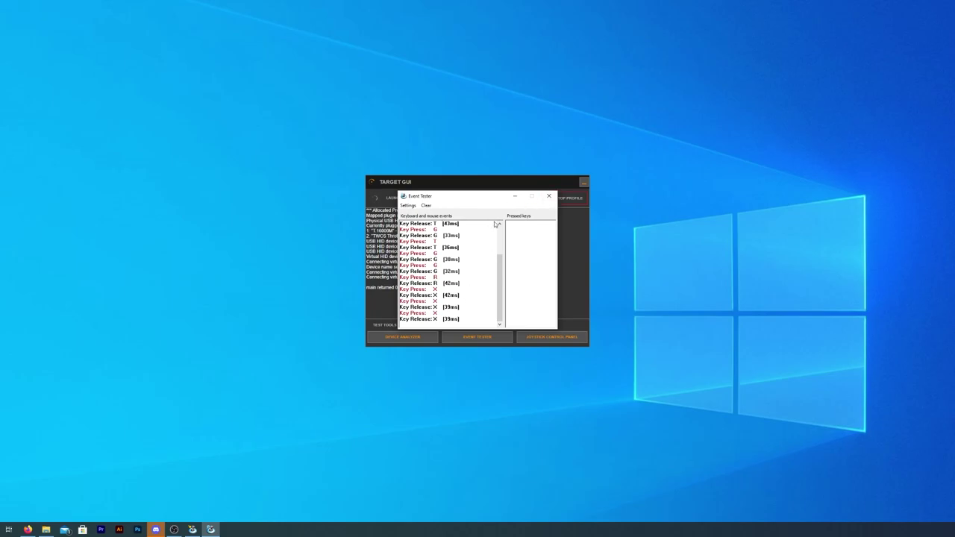
{"action": "left_click", "coordinate": [550, 197]}
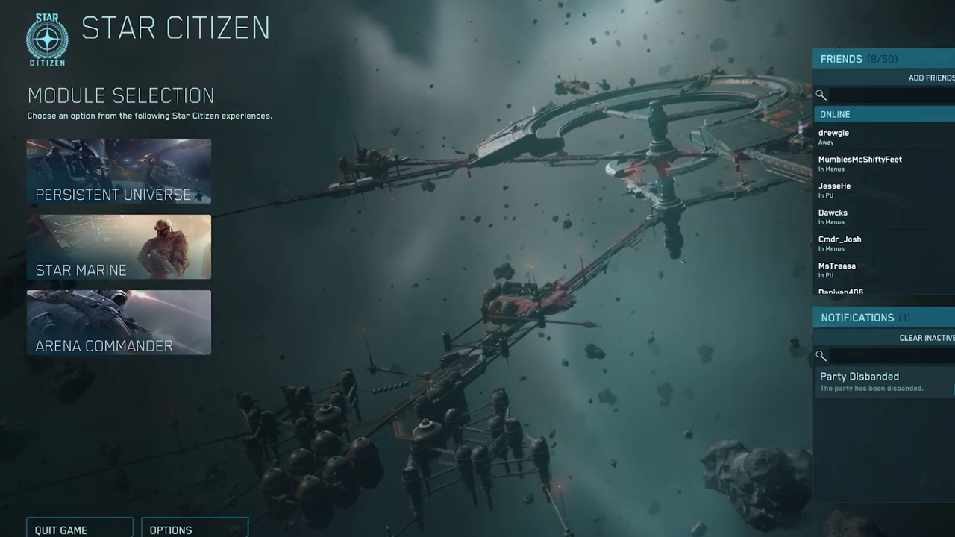
Switch Options > Keybindings from Keyboard / Mouse to the Joystick / HOTAS binding categories
{"action": "left_click", "coordinate": [194, 528]}
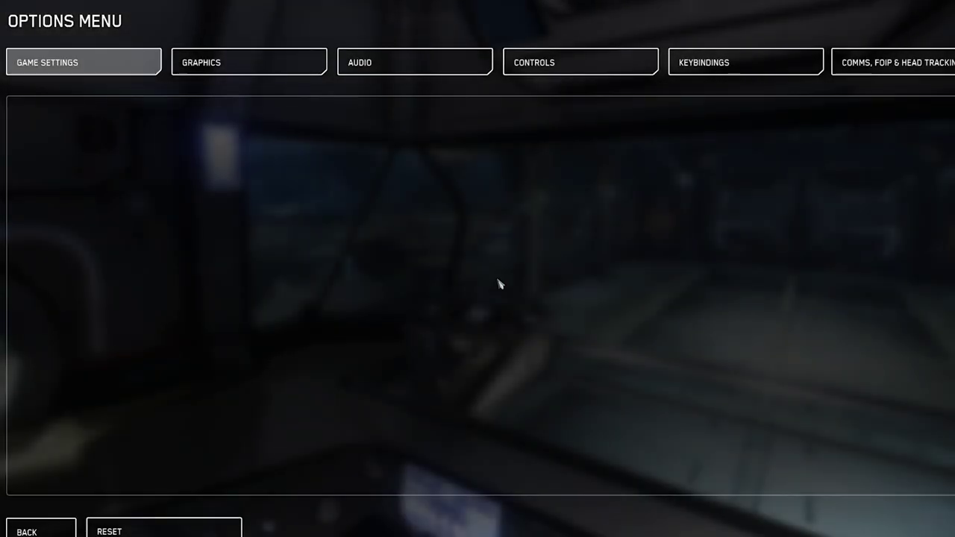
{"action": "left_click", "coordinate": [726, 60]}
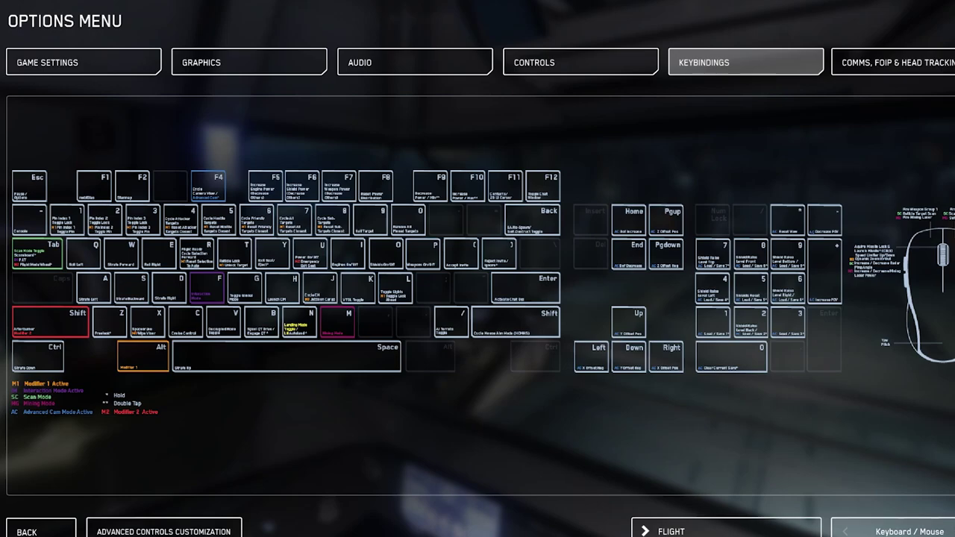
{"action": "left_click", "coordinate": [892, 530]}
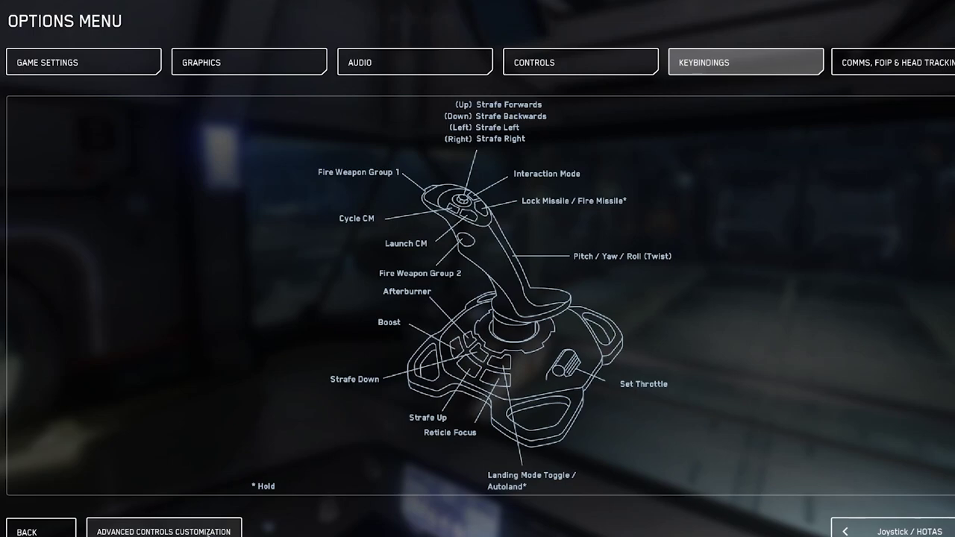
{"action": "left_click", "coordinate": [164, 531]}
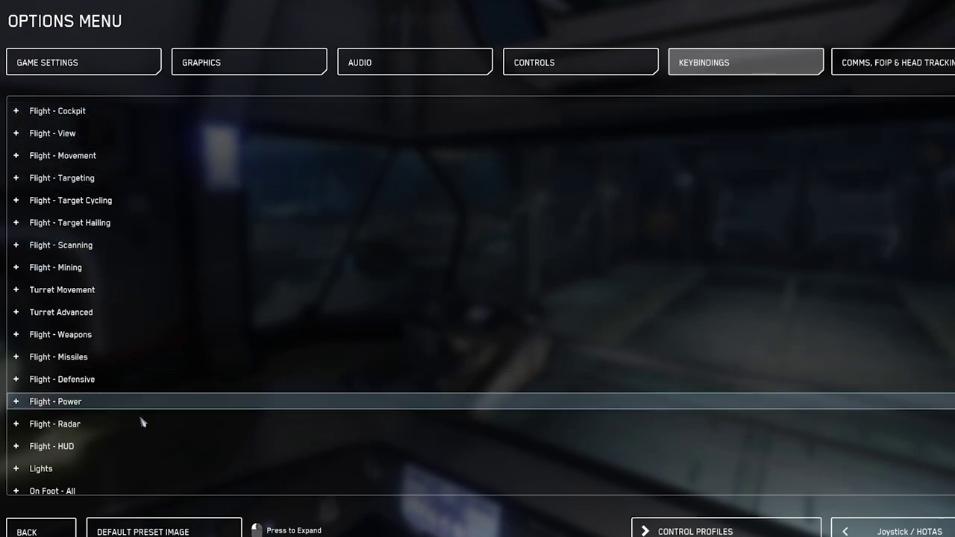
Expand and collapse Flight - Cockpit, then pick the HOTAS control profile to load
{"action": "left_click", "coordinate": [15, 110]}
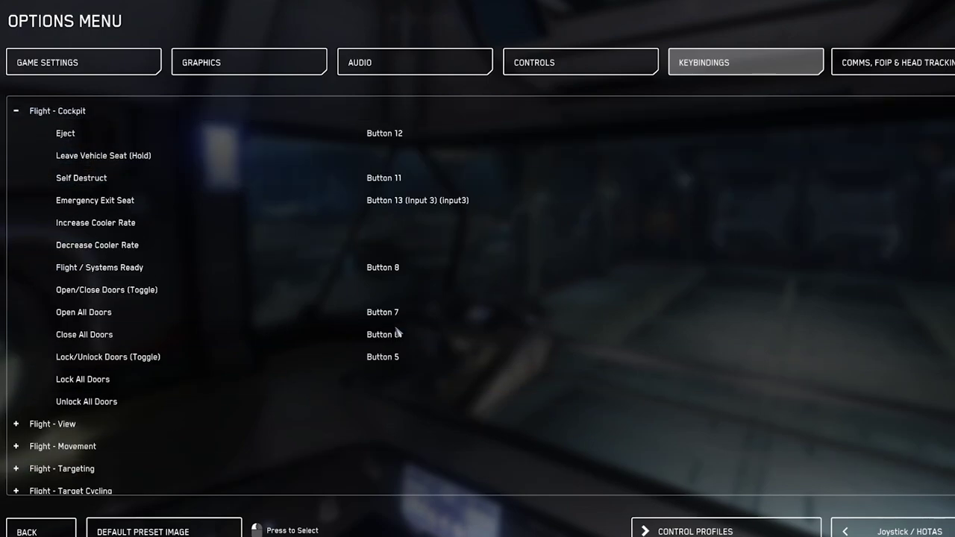
{"action": "left_click", "coordinate": [16, 110]}
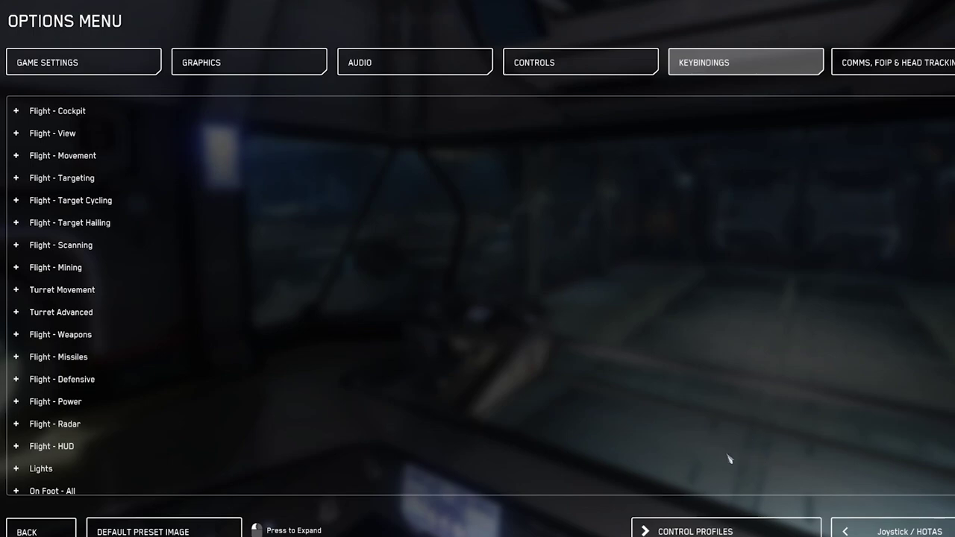
{"action": "left_click", "coordinate": [728, 532]}
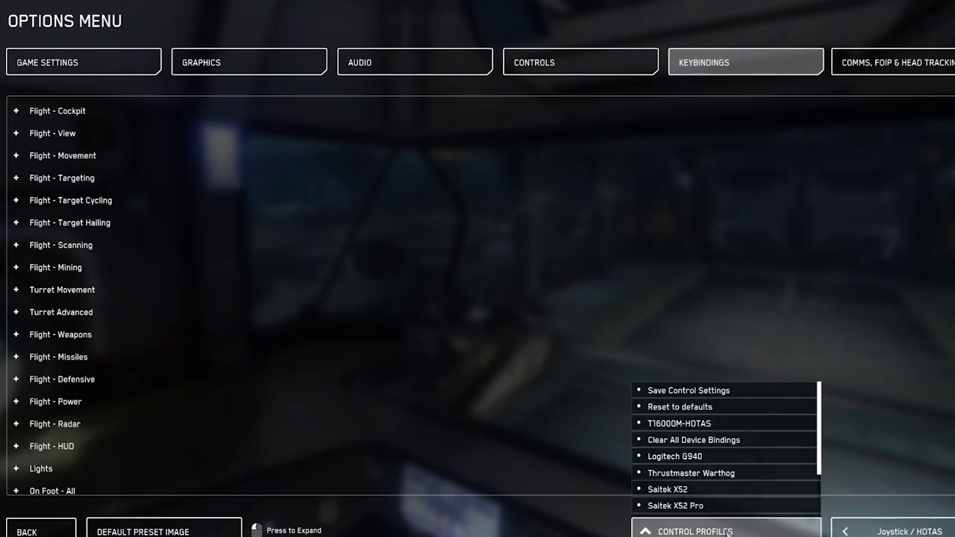
{"action": "left_click", "coordinate": [765, 441]}
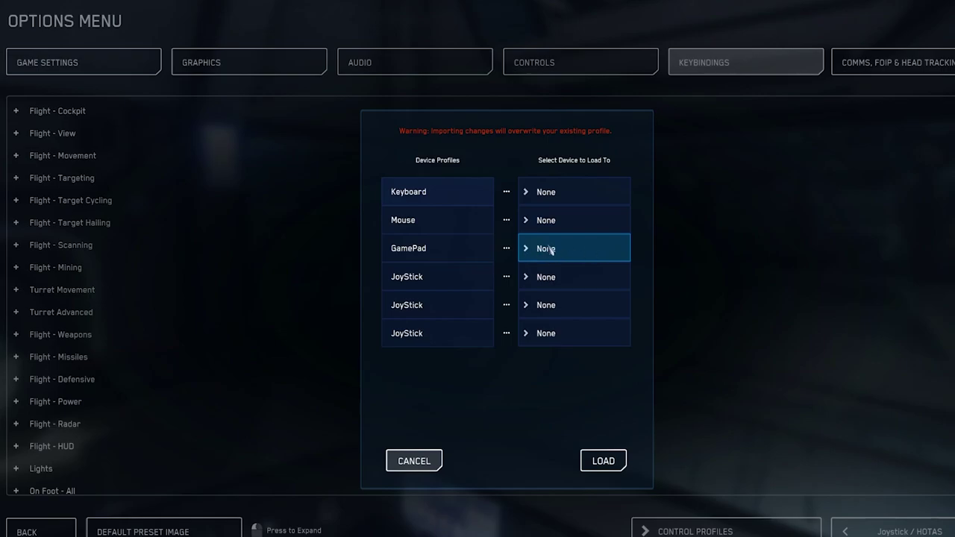
Map the three joystick profiles to JoyStick, JoyStick (1) and JoyStick (2), then close the dialog
{"action": "left_click", "coordinate": [577, 279]}
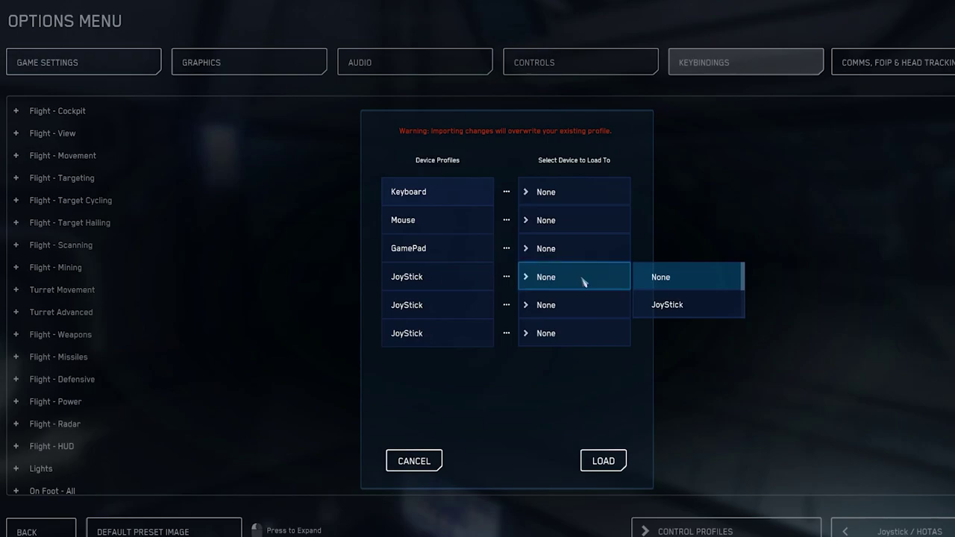
{"action": "left_click", "coordinate": [675, 304]}
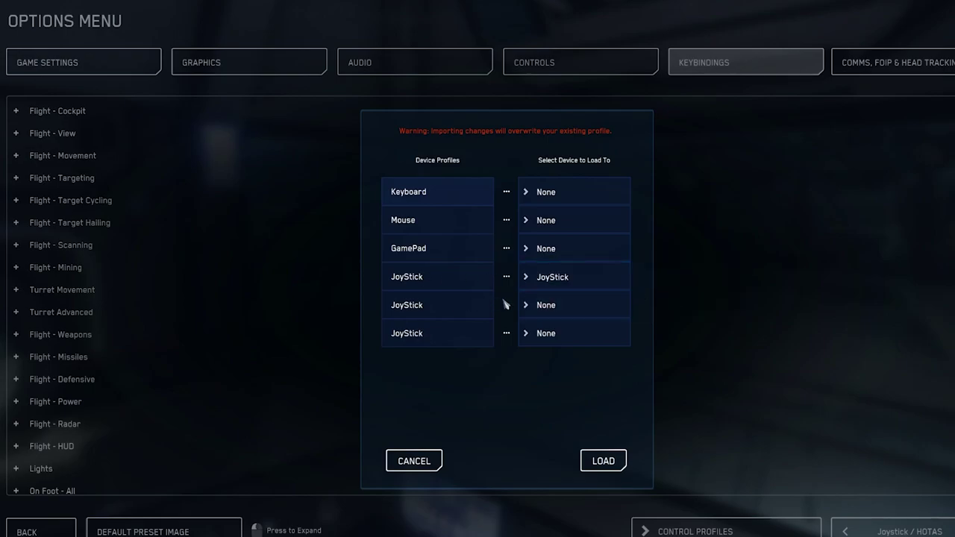
{"action": "left_click", "coordinate": [586, 306]}
{"action": "scroll", "coordinate": [684, 334], "scroll_direction": "down", "scroll_amount": 1}
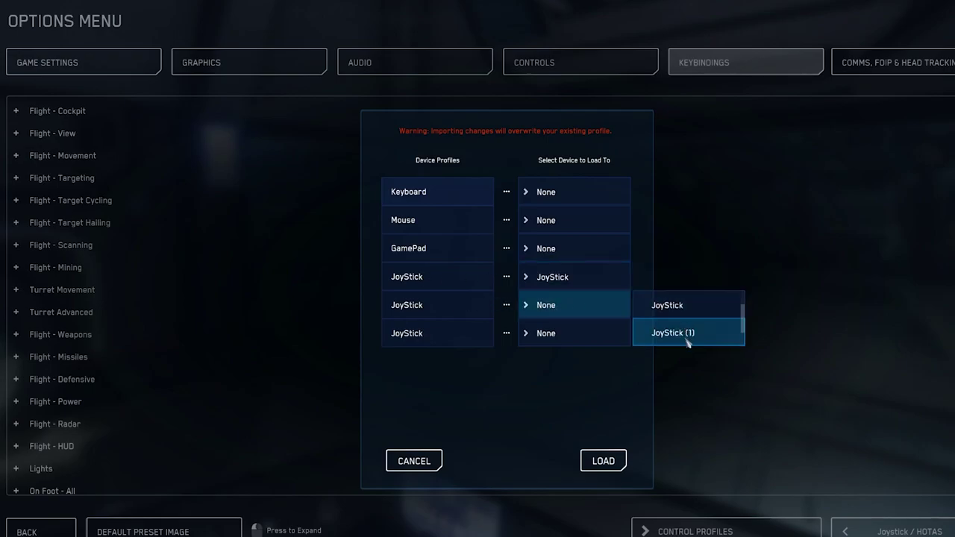
{"action": "left_click", "coordinate": [679, 341]}
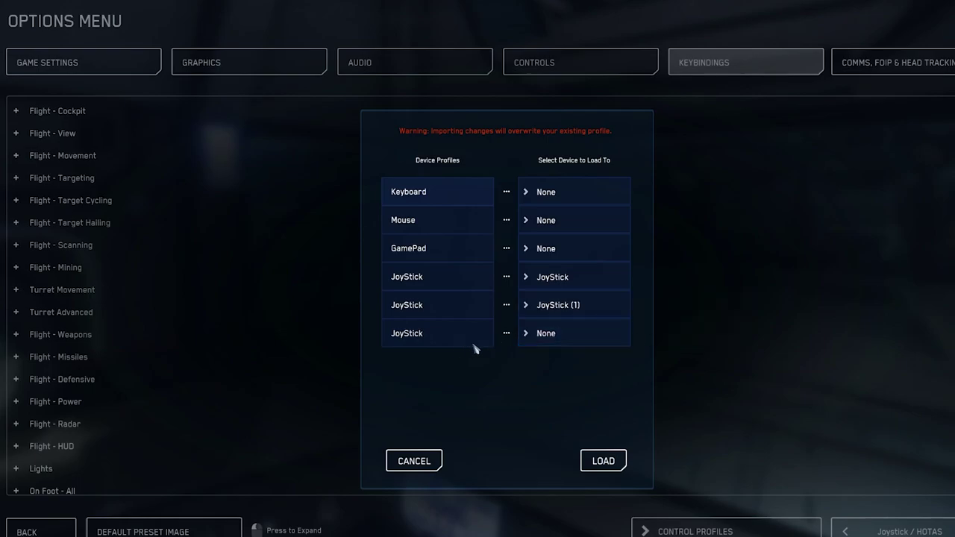
{"action": "left_click", "coordinate": [577, 344]}
{"action": "scroll", "coordinate": [685, 360], "scroll_direction": "down", "scroll_amount": 1}
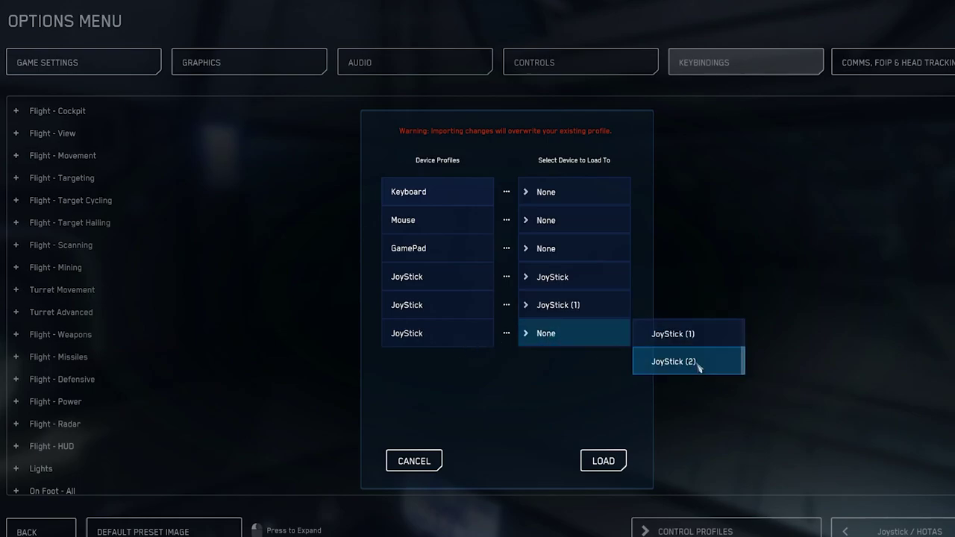
{"action": "left_click", "coordinate": [696, 365]}
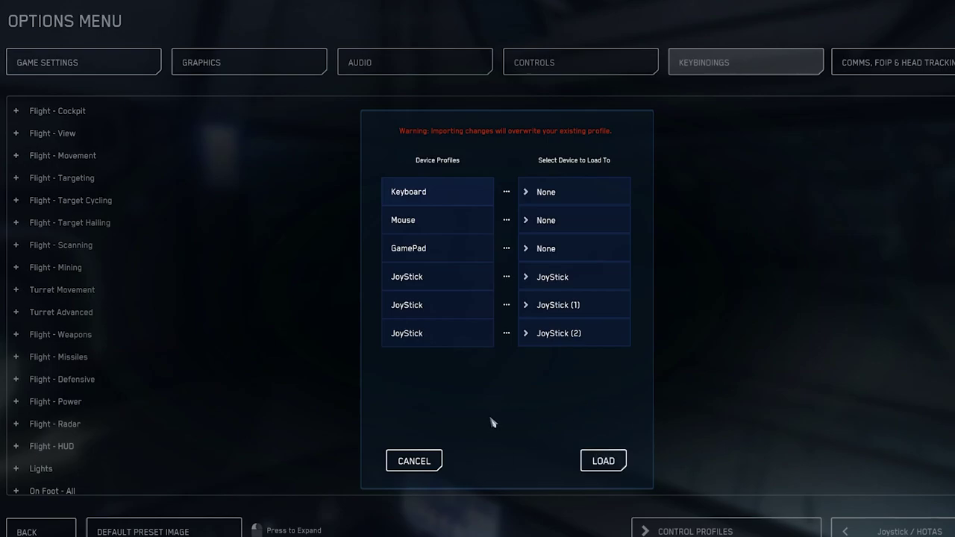
{"action": "left_click", "coordinate": [410, 456]}
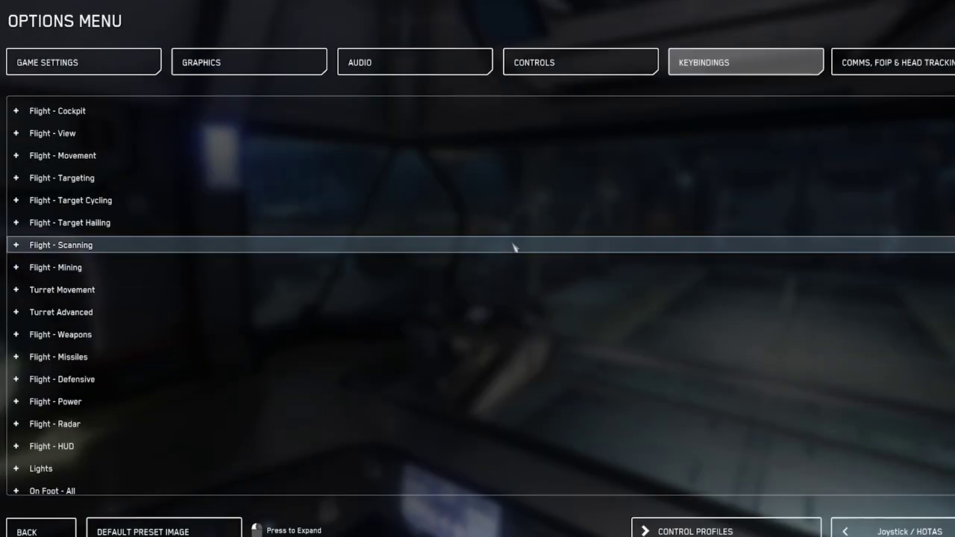
{"action": "left_click", "coordinate": [14, 111]}
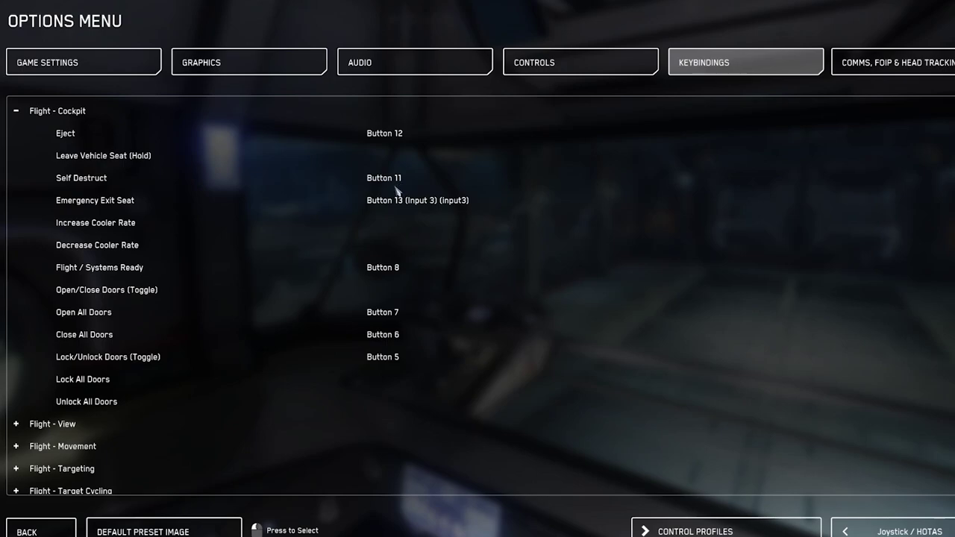
{"action": "scroll", "coordinate": [400, 195], "scroll_direction": "down", "scroll_amount": 1}
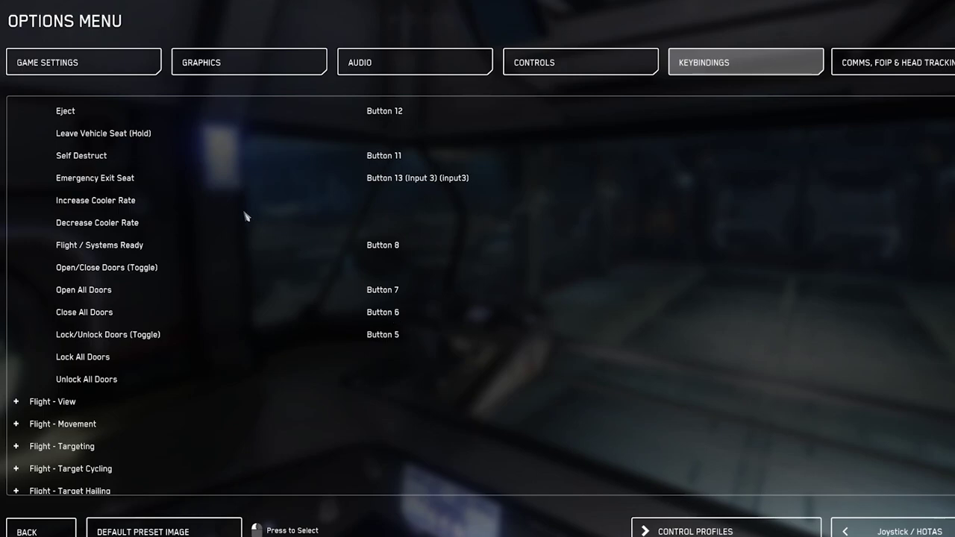
{"action": "scroll", "coordinate": [201, 218], "scroll_direction": "up", "scroll_amount": 1}
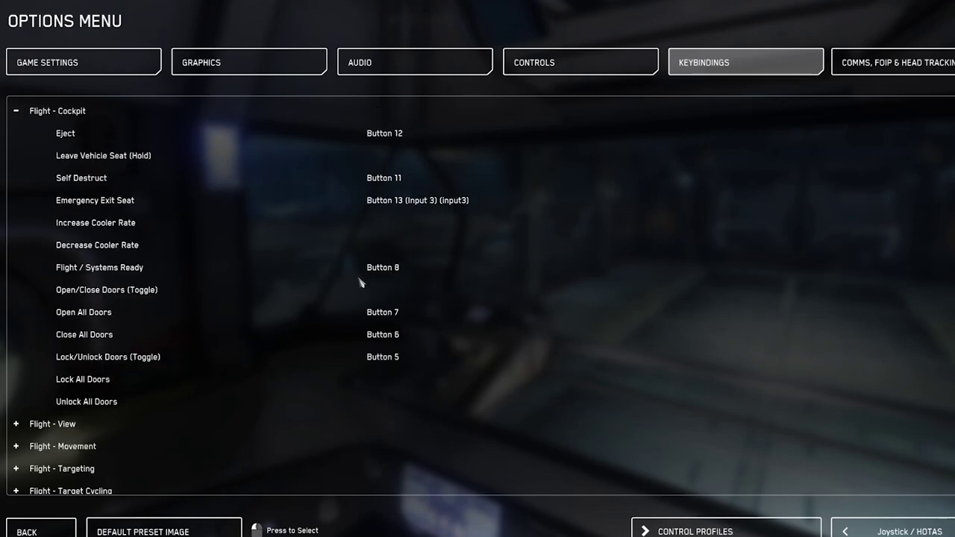
{"action": "left_click", "coordinate": [17, 111]}
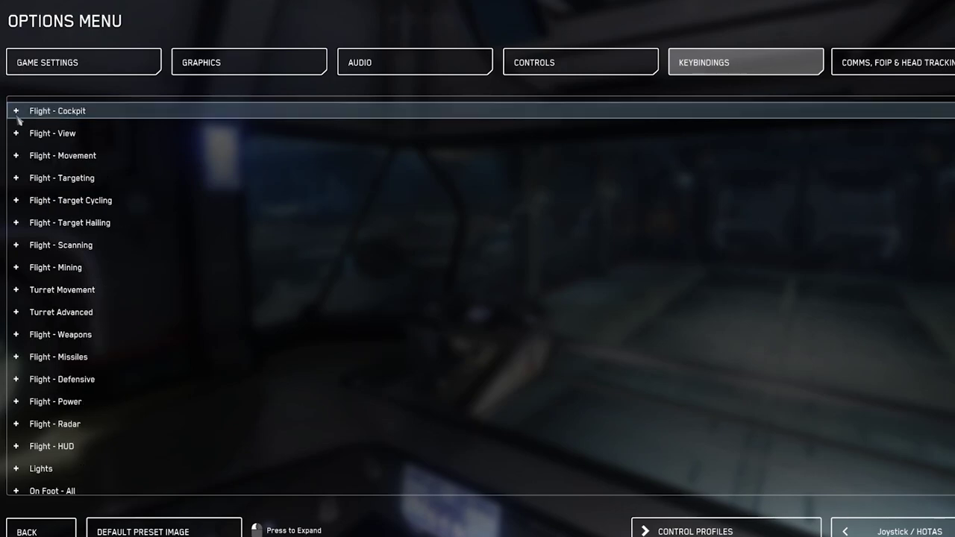
{"action": "left_click", "coordinate": [16, 134]}
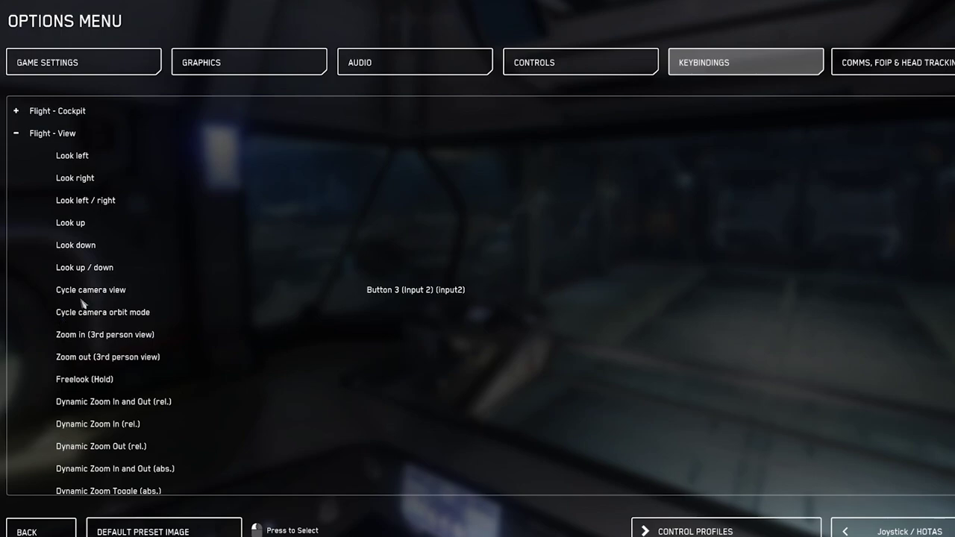
{"action": "scroll", "coordinate": [304, 303], "scroll_direction": "down", "scroll_amount": 5}
{"action": "scroll", "coordinate": [297, 305], "scroll_direction": "up", "scroll_amount": 5}
{"action": "left_click", "coordinate": [16, 133]}
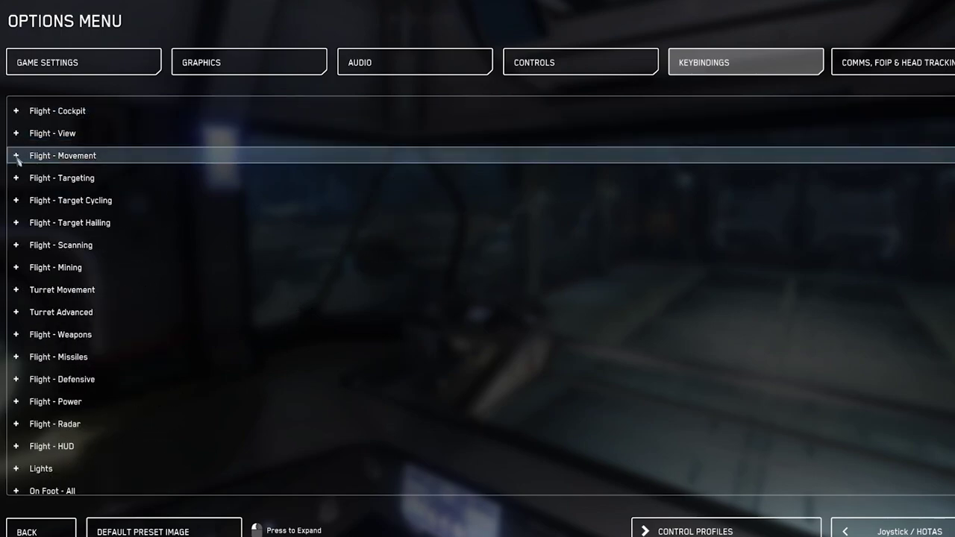
{"action": "left_click", "coordinate": [16, 155]}
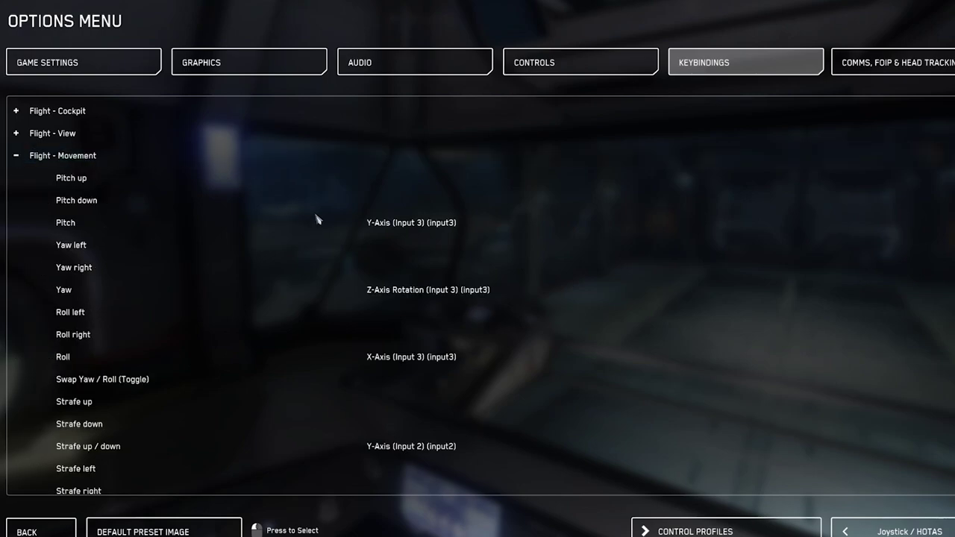
{"action": "scroll", "coordinate": [314, 217], "scroll_direction": "down", "scroll_amount": 1}
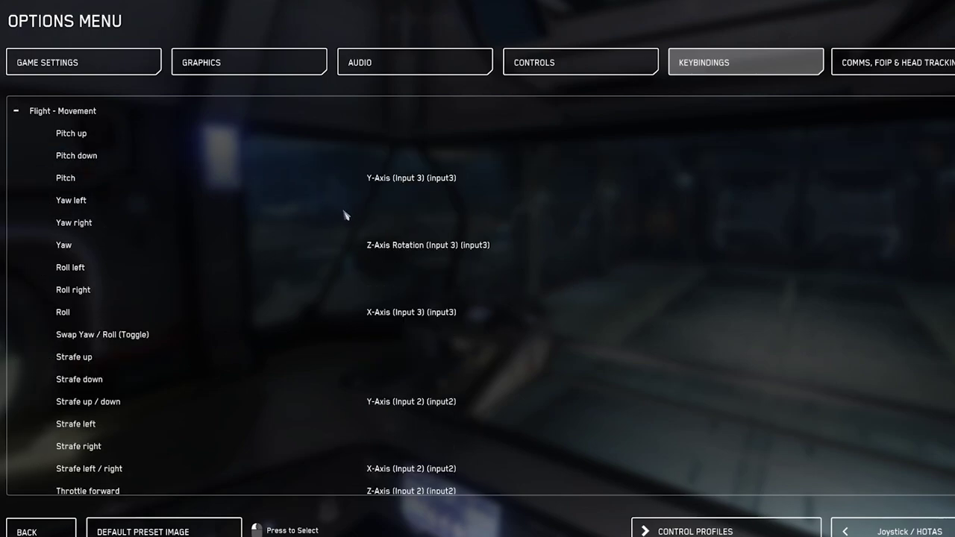
{"action": "scroll", "coordinate": [336, 207], "scroll_direction": "down", "scroll_amount": 1}
{"action": "scroll", "coordinate": [317, 209], "scroll_direction": "up", "scroll_amount": 1}
{"action": "scroll", "coordinate": [205, 418], "scroll_direction": "down", "scroll_amount": 2}
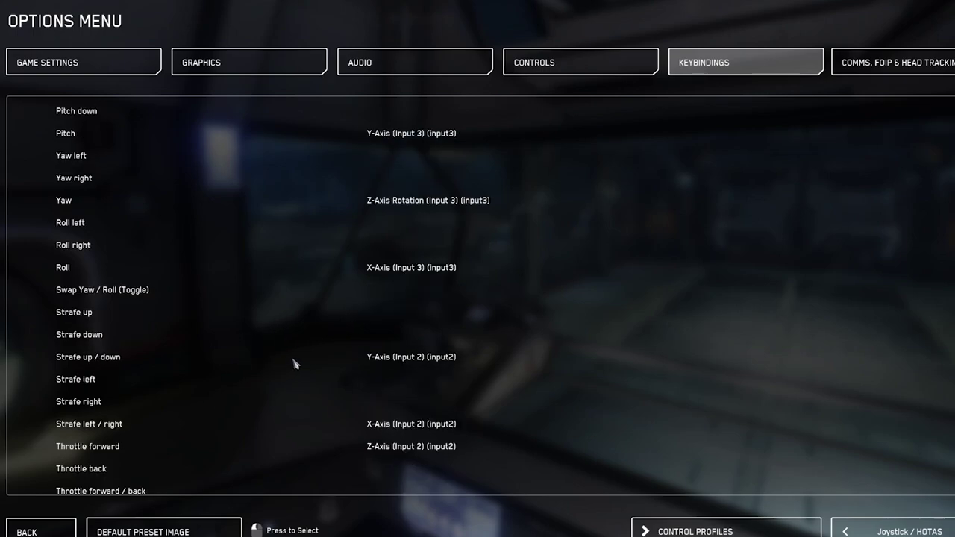
{"action": "scroll", "coordinate": [292, 358], "scroll_direction": "down", "scroll_amount": 3}
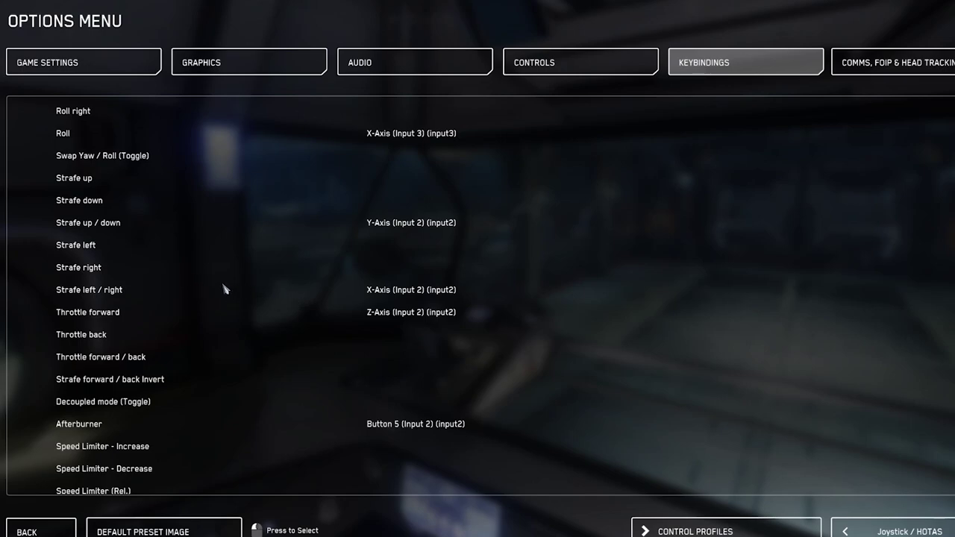
{"action": "scroll", "coordinate": [224, 289], "scroll_direction": "down", "scroll_amount": 1}
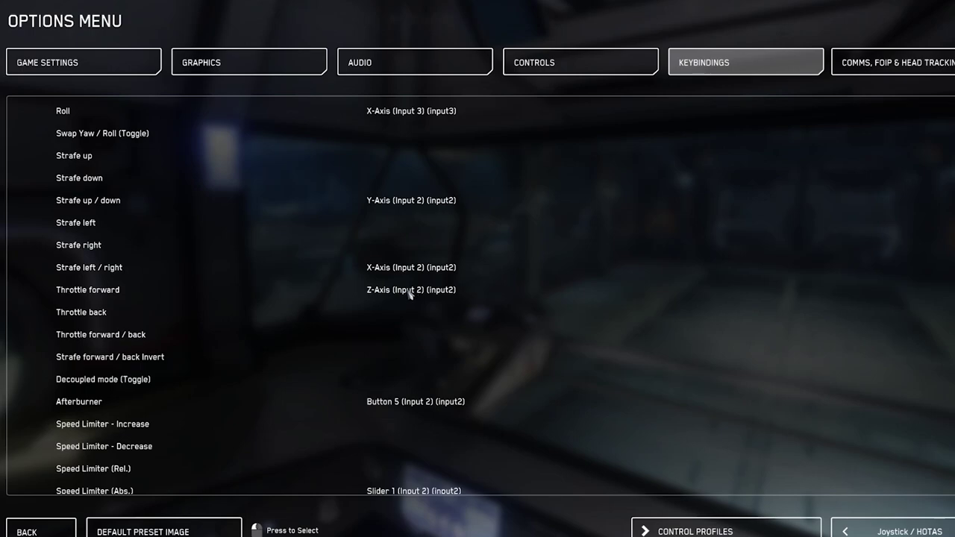
{"action": "scroll", "coordinate": [399, 294], "scroll_direction": "down", "scroll_amount": 4}
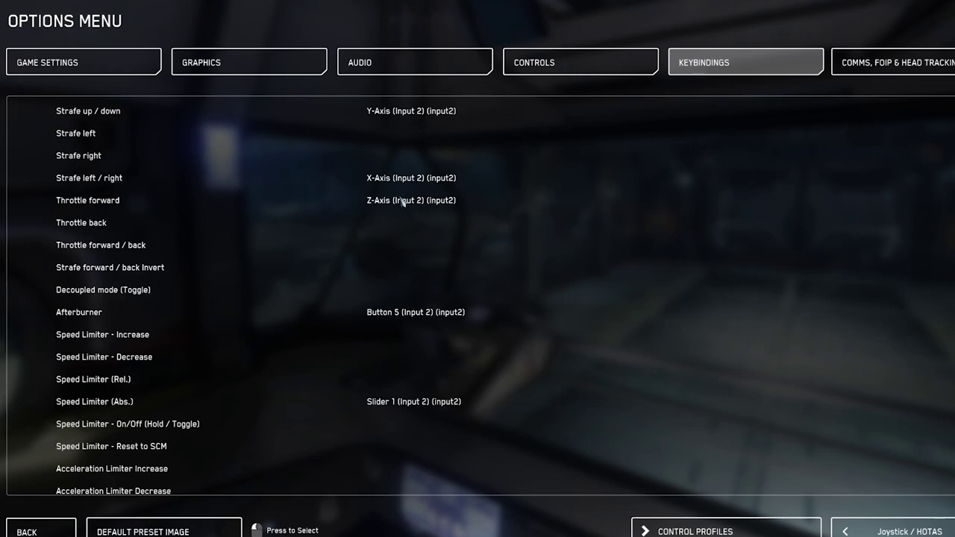
{"action": "scroll", "coordinate": [400, 206], "scroll_direction": "down", "scroll_amount": 2}
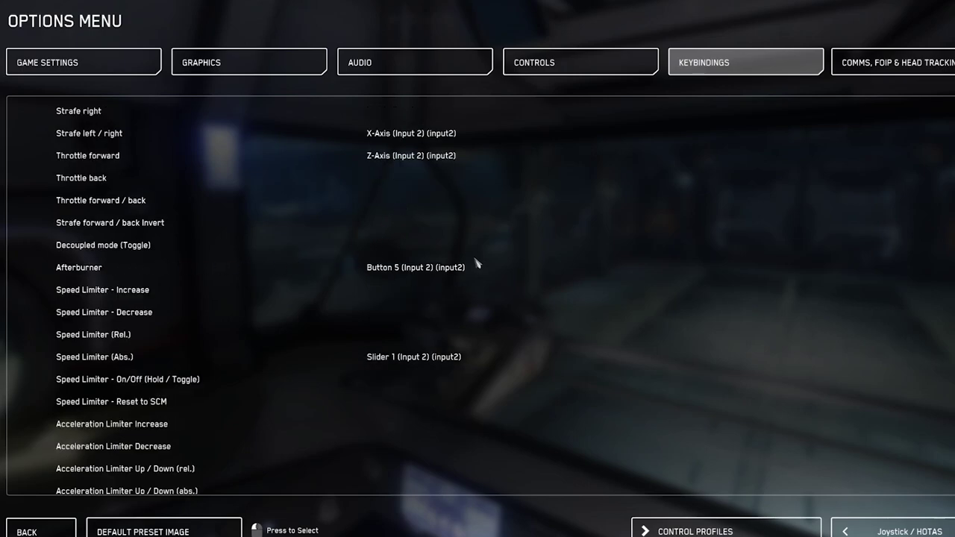
{"action": "scroll", "coordinate": [471, 257], "scroll_direction": "down", "scroll_amount": 3}
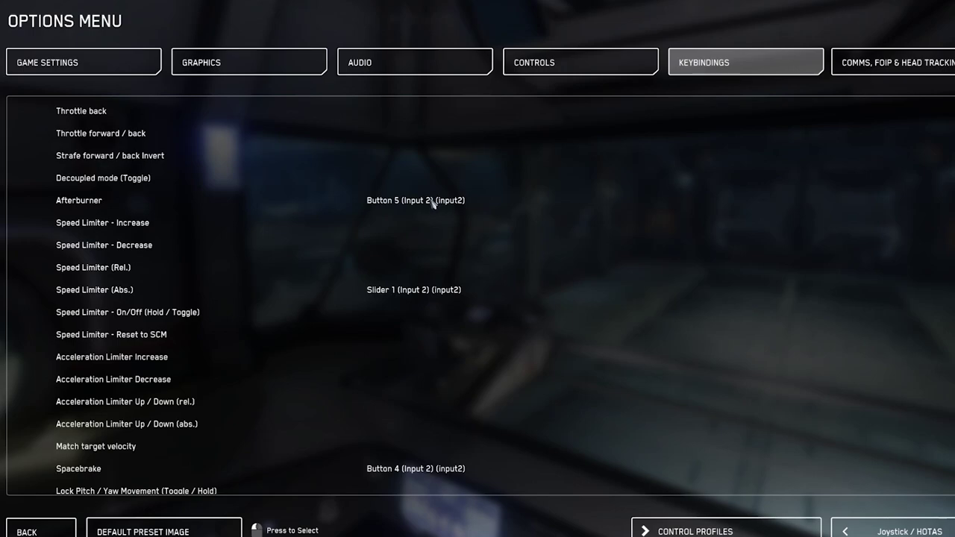
{"action": "scroll", "coordinate": [435, 209], "scroll_direction": "down", "scroll_amount": 1}
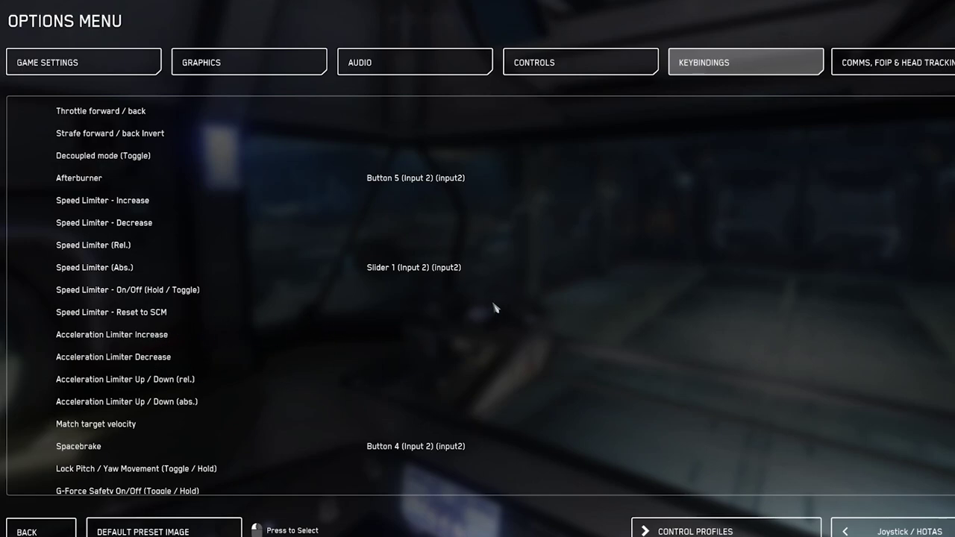
{"action": "scroll", "coordinate": [478, 312], "scroll_direction": "down", "scroll_amount": 3}
{"action": "scroll", "coordinate": [472, 315], "scroll_direction": "down", "scroll_amount": 5}
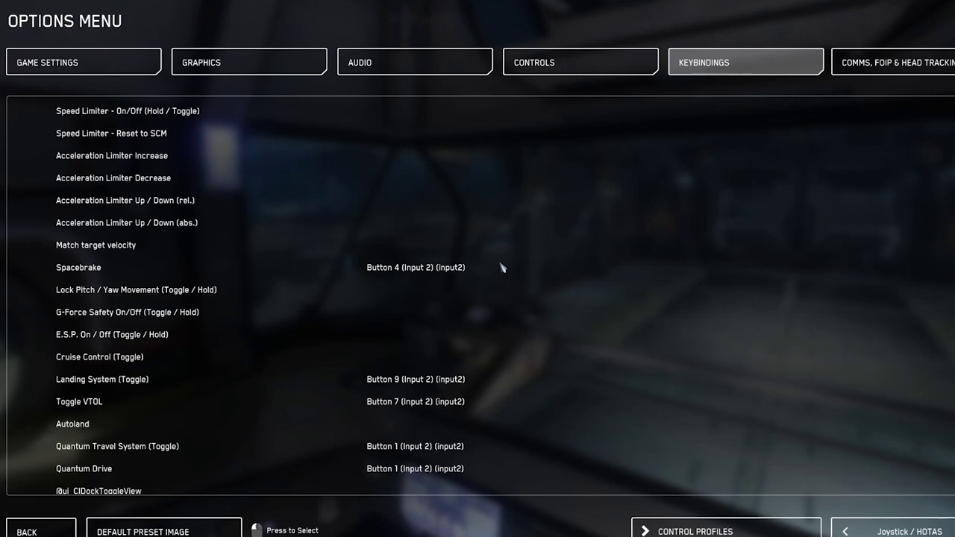
{"action": "scroll", "coordinate": [503, 271], "scroll_direction": "down", "scroll_amount": 5}
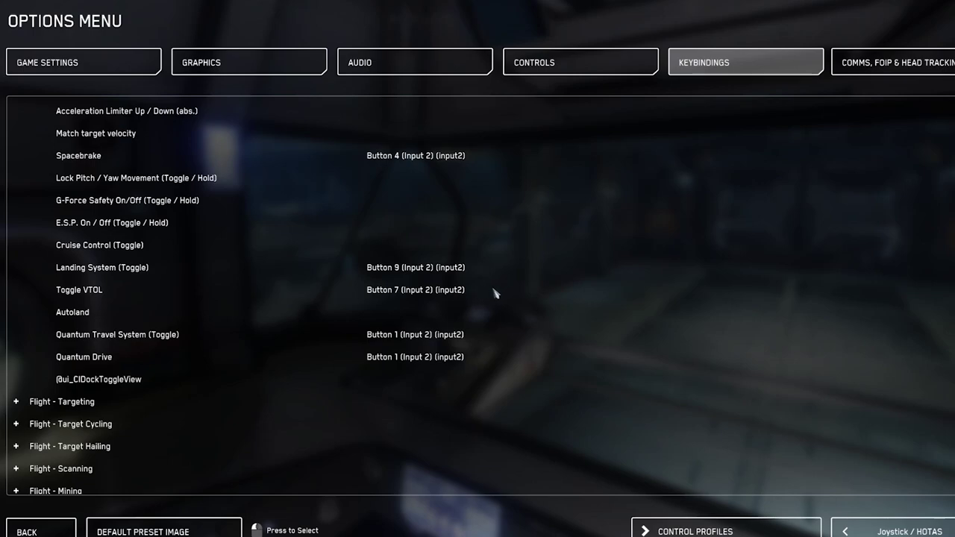
{"action": "scroll", "coordinate": [492, 299], "scroll_direction": "down", "scroll_amount": 2}
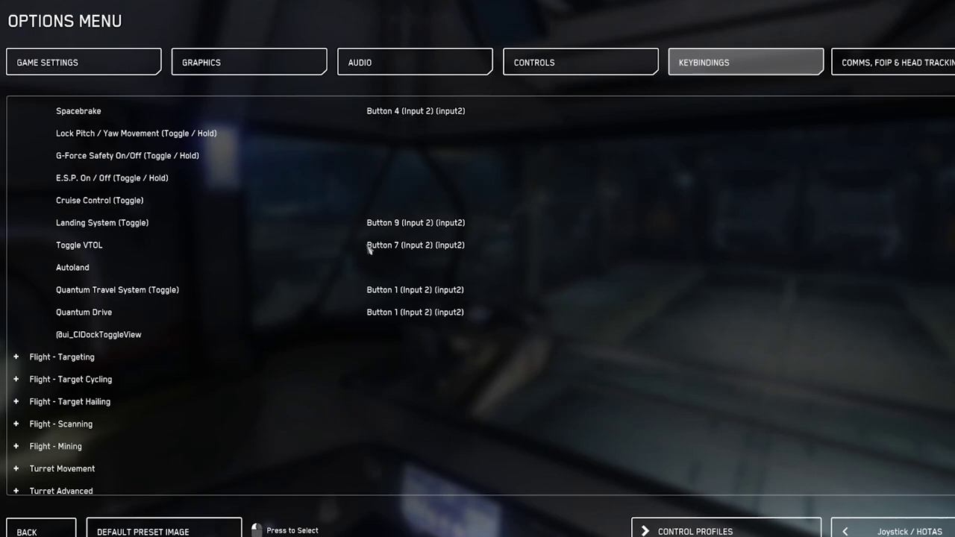
{"action": "scroll", "coordinate": [252, 216], "scroll_direction": "up", "scroll_amount": 5}
{"action": "scroll", "coordinate": [252, 217], "scroll_direction": "up", "scroll_amount": 15}
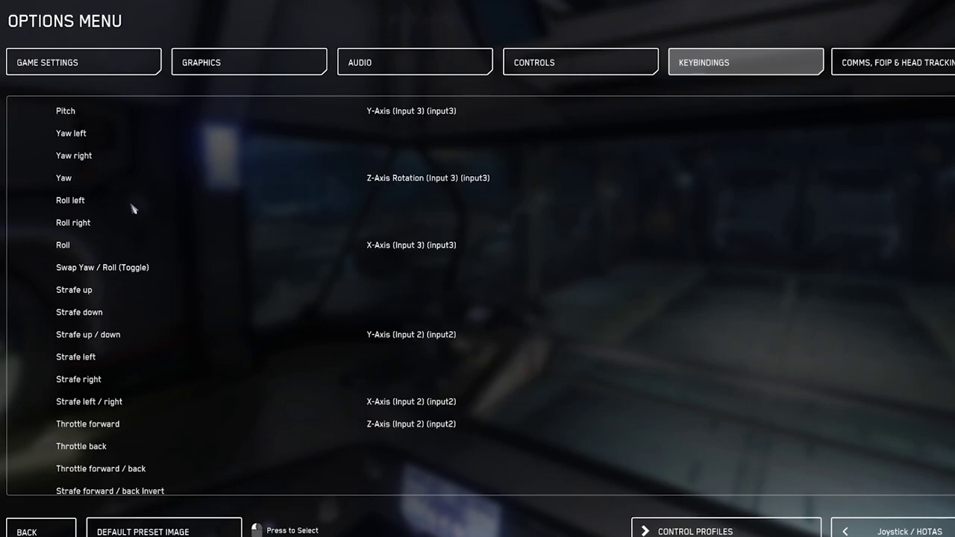
{"action": "scroll", "coordinate": [75, 224], "scroll_direction": "up", "scroll_amount": 1}
Collapse Flight - Movement, then expand, browse and collapse Flight - Target Cycling
{"action": "left_click", "coordinate": [16, 156]}
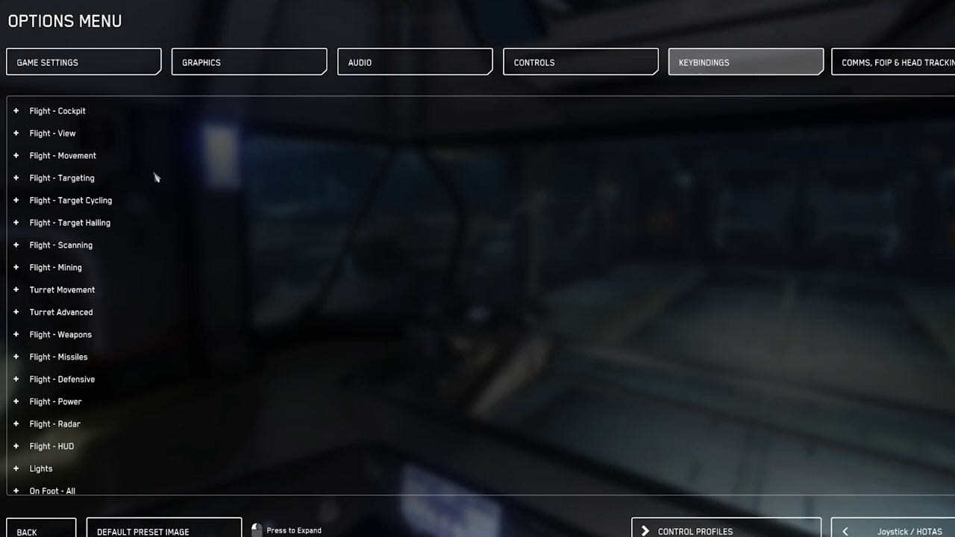
{"action": "left_click", "coordinate": [17, 203]}
{"action": "scroll", "coordinate": [246, 235], "scroll_direction": "down", "scroll_amount": 2}
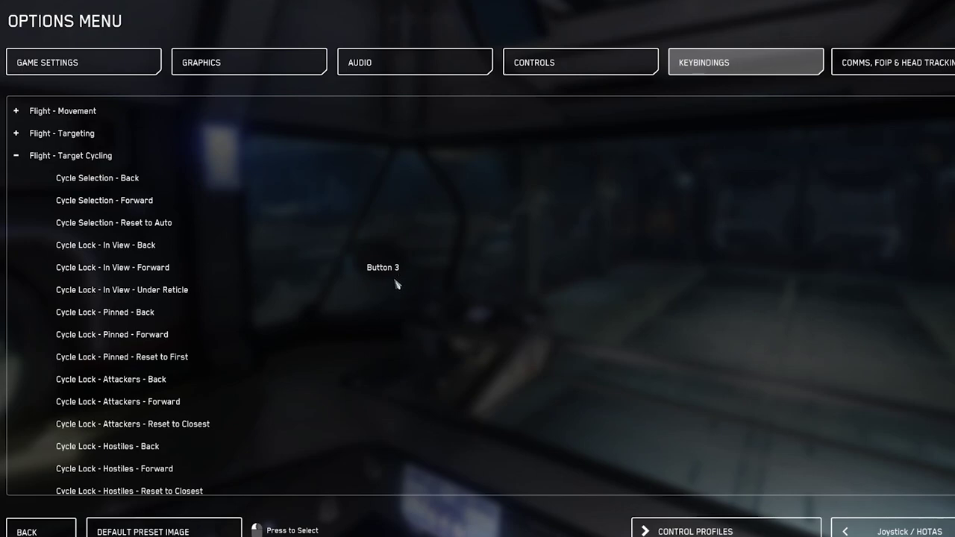
{"action": "scroll", "coordinate": [393, 280], "scroll_direction": "up", "scroll_amount": 2}
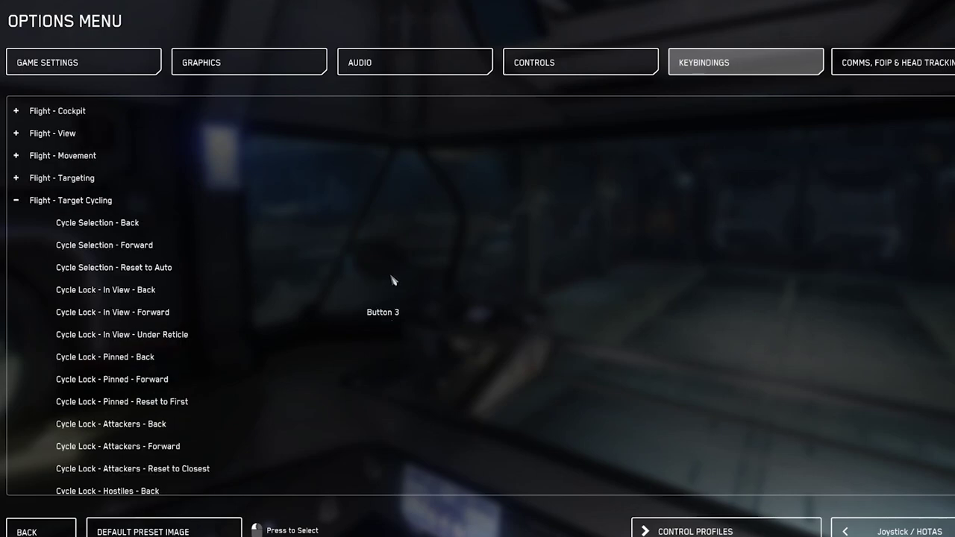
{"action": "left_click", "coordinate": [16, 202]}
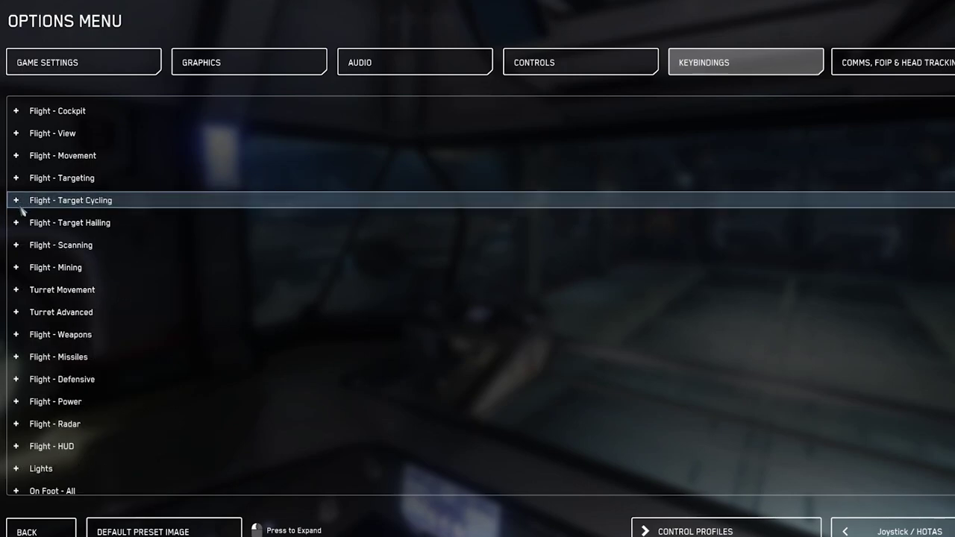
{"action": "left_click", "coordinate": [16, 246]}
{"action": "left_click", "coordinate": [16, 246]}
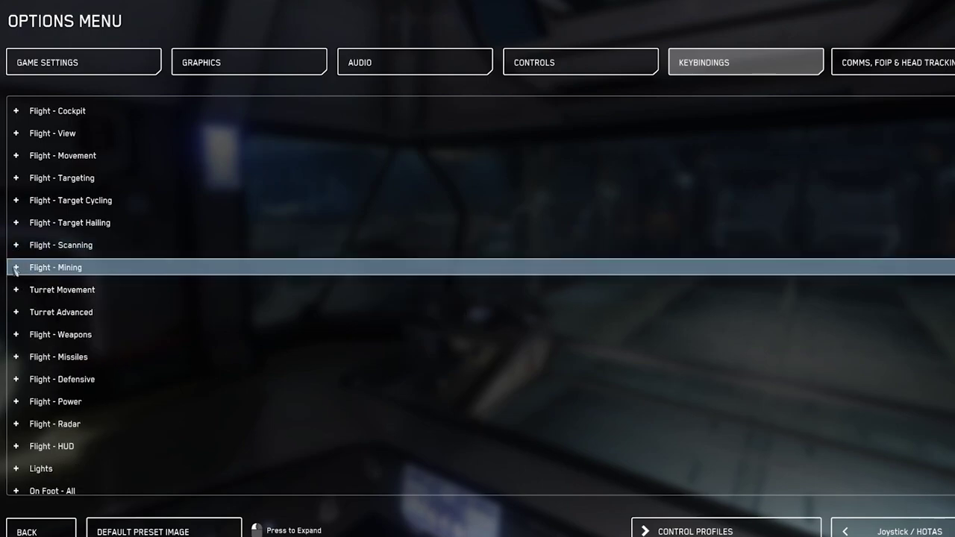
{"action": "left_click", "coordinate": [16, 269]}
{"action": "left_click", "coordinate": [16, 268]}
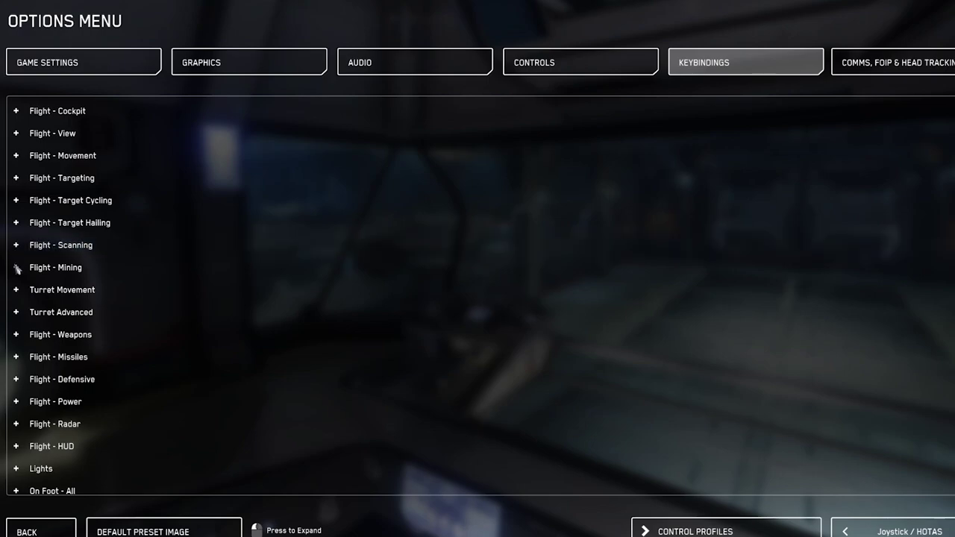
{"action": "left_click", "coordinate": [14, 270]}
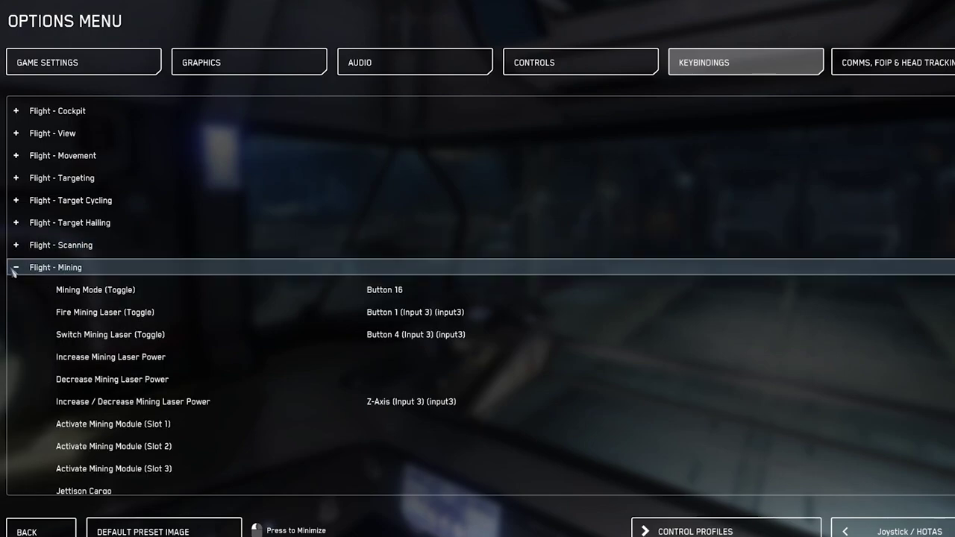
{"action": "left_click", "coordinate": [14, 270]}
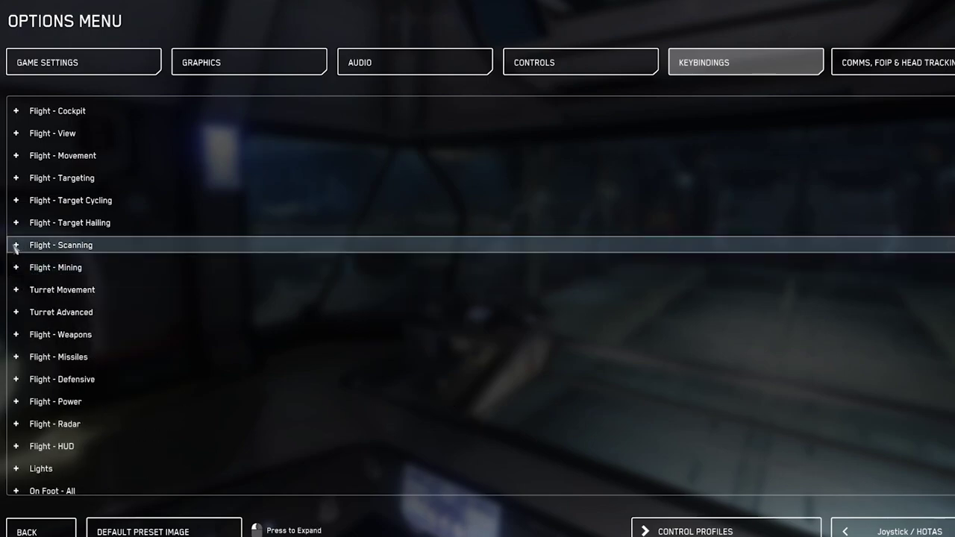
{"action": "left_click", "coordinate": [16, 247]}
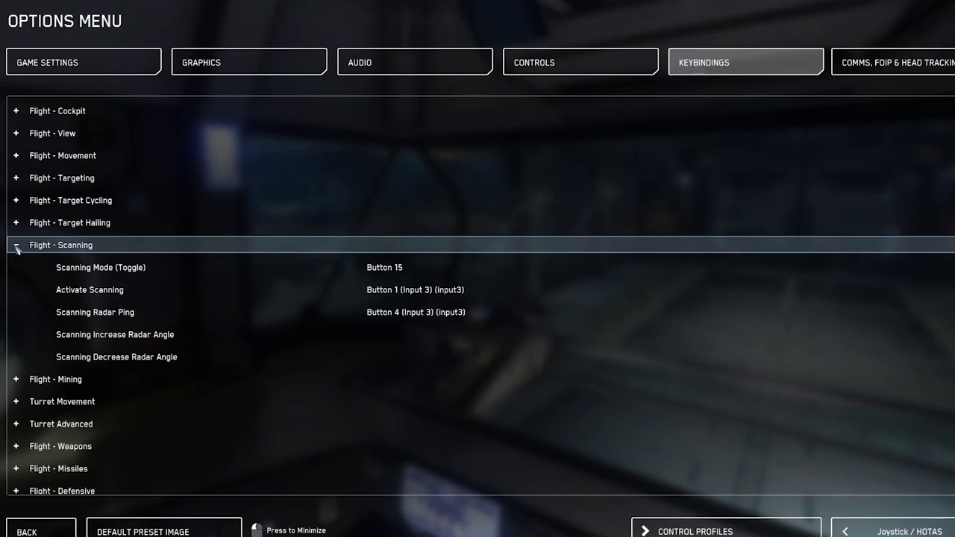
{"action": "left_click", "coordinate": [15, 247]}
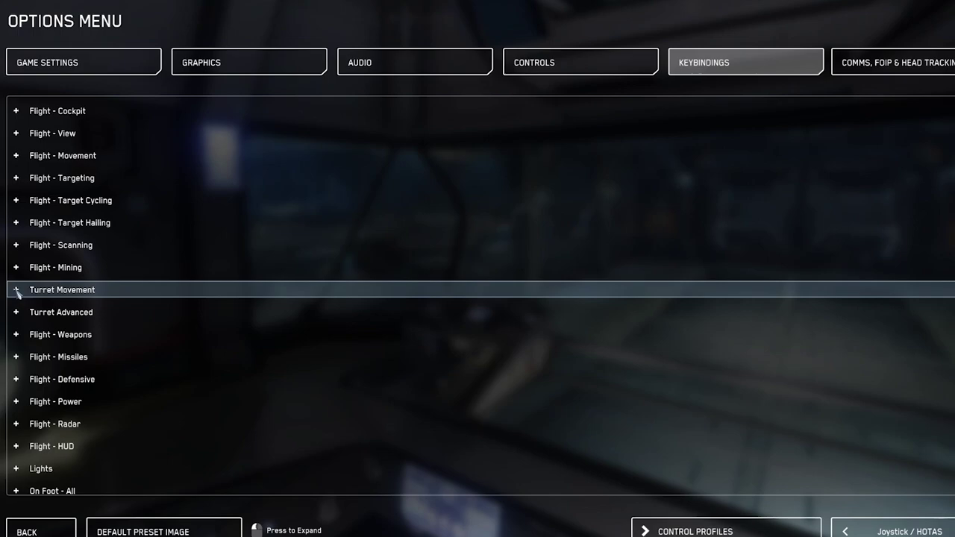
{"action": "scroll", "coordinate": [18, 291], "scroll_direction": "down", "scroll_amount": 4}
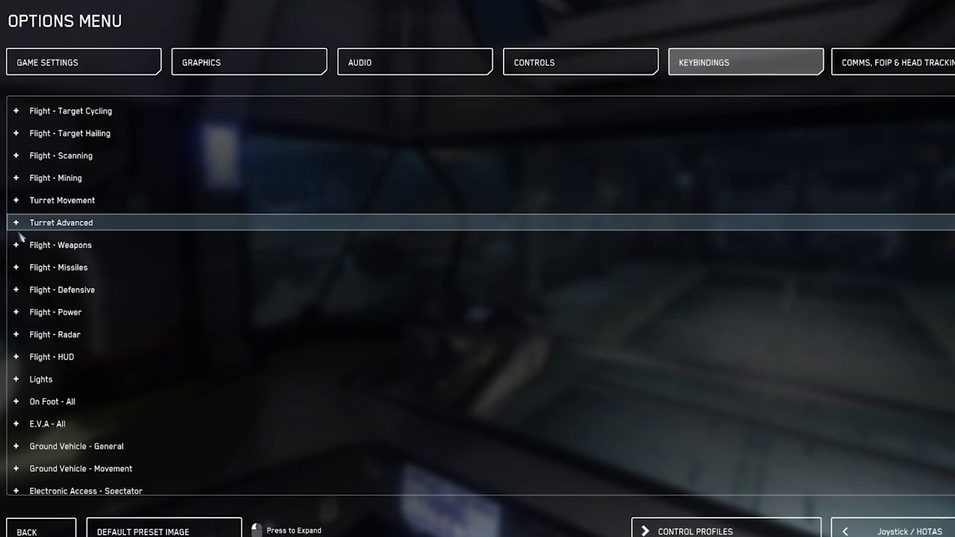
{"action": "left_click", "coordinate": [15, 312]}
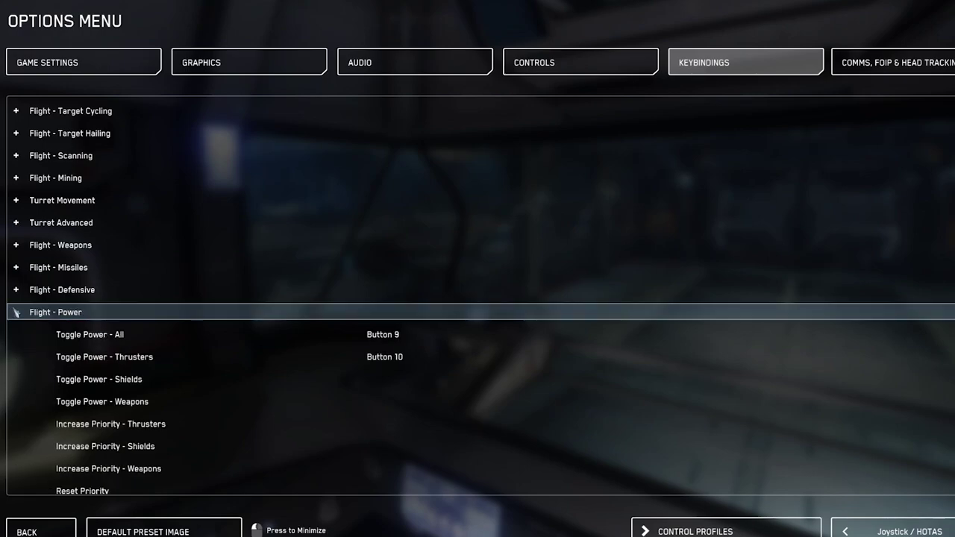
{"action": "scroll", "coordinate": [82, 324], "scroll_direction": "down", "scroll_amount": 3}
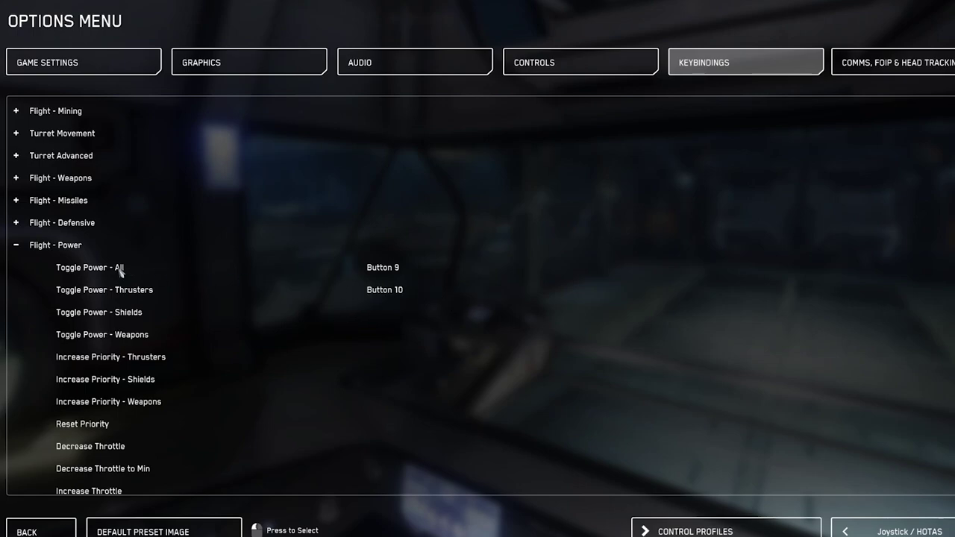
{"action": "left_click", "coordinate": [17, 247]}
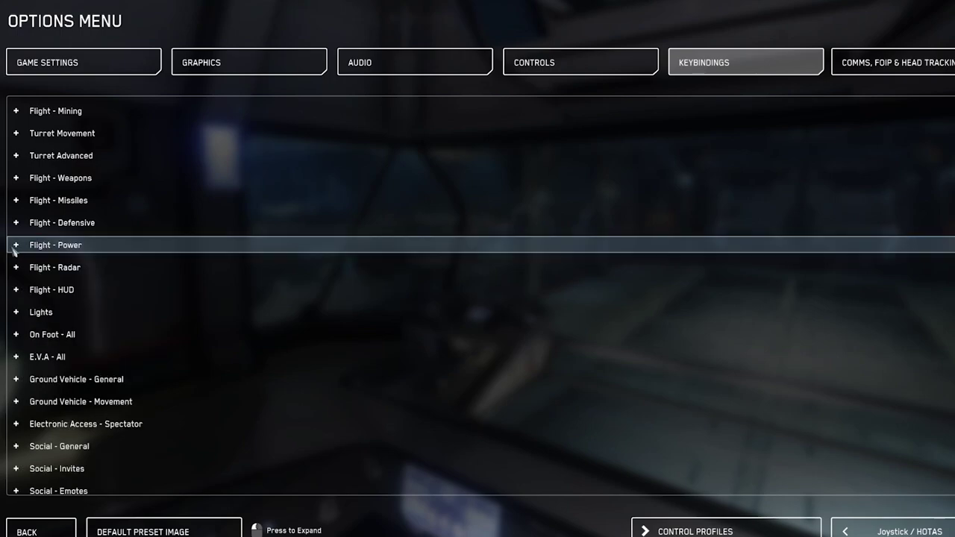
{"action": "scroll", "coordinate": [45, 275], "scroll_direction": "down", "scroll_amount": 1}
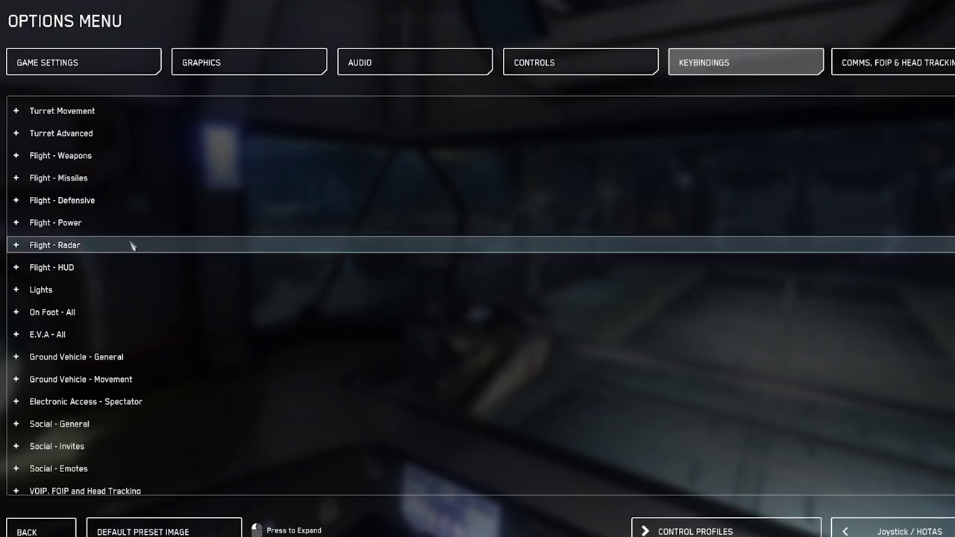
Review and collapse the Flight - Missiles bindings, then bring up the Control Profiles list
{"action": "left_click", "coordinate": [17, 180]}
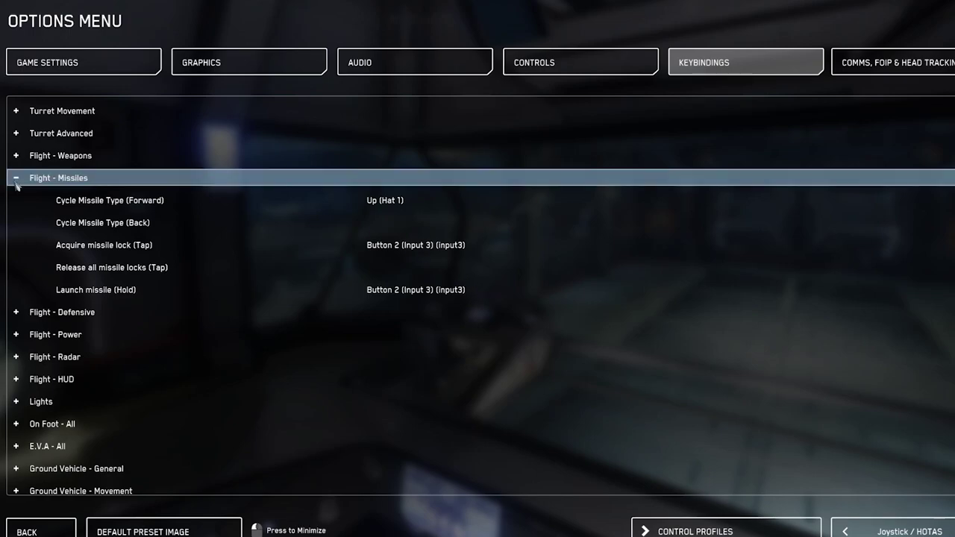
{"action": "left_click", "coordinate": [287, 183]}
{"action": "scroll", "coordinate": [299, 220], "scroll_direction": "down", "scroll_amount": 1}
{"action": "scroll", "coordinate": [305, 250], "scroll_direction": "up", "scroll_amount": 5}
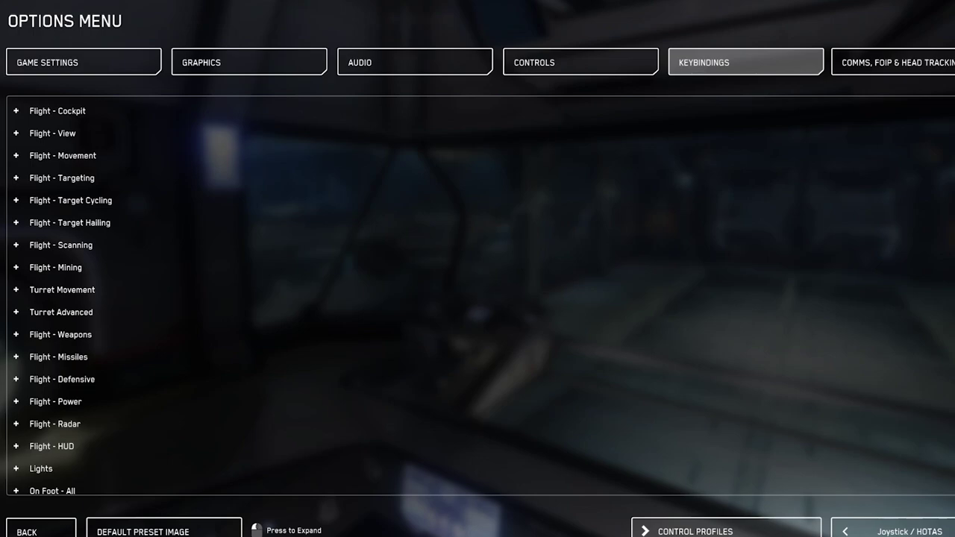
{"action": "left_click", "coordinate": [726, 531]}
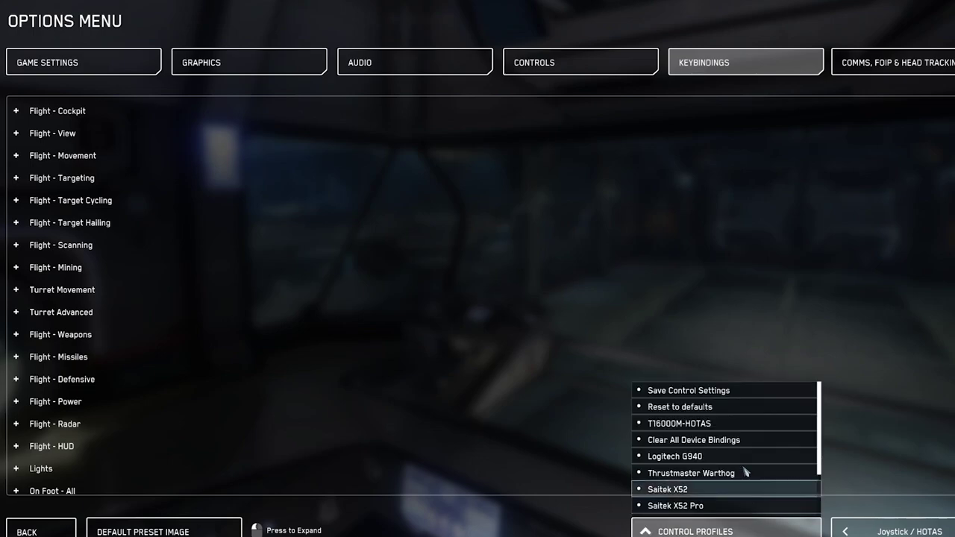
Cancel saving a new control profile and expand the Turret Advanced bindings
{"action": "left_click", "coordinate": [769, 391]}
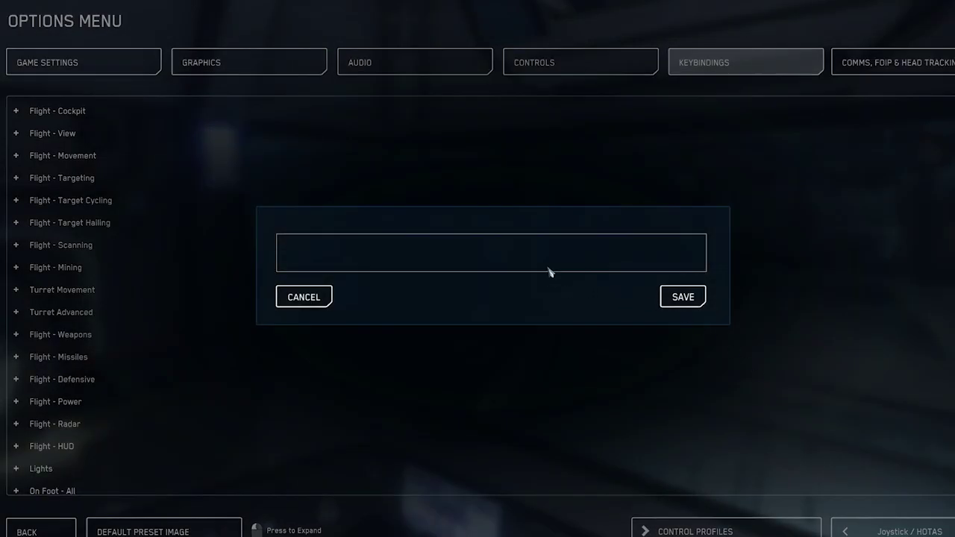
{"action": "left_click", "coordinate": [315, 297]}
{"action": "left_click", "coordinate": [533, 312]}
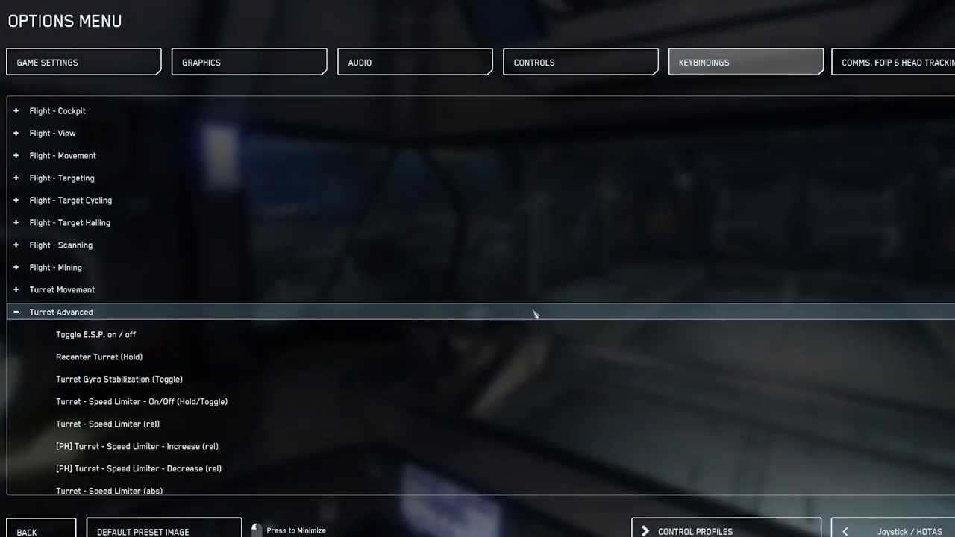
From the Control Profiles list, choose the T16000M-HOTAS profile to load
{"action": "left_click", "coordinate": [709, 531]}
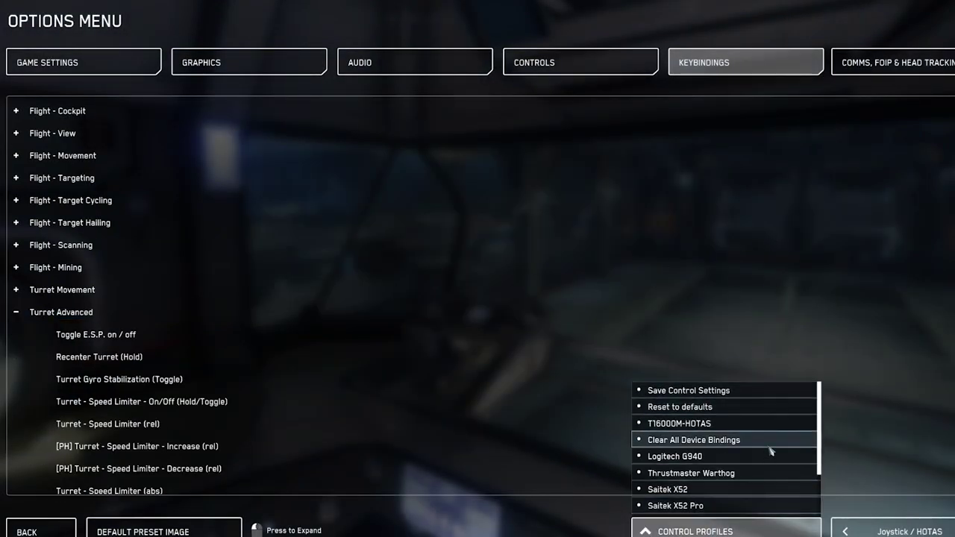
{"action": "scroll", "coordinate": [766, 481], "scroll_direction": "down", "scroll_amount": 2}
{"action": "scroll", "coordinate": [747, 478], "scroll_direction": "up", "scroll_amount": 2}
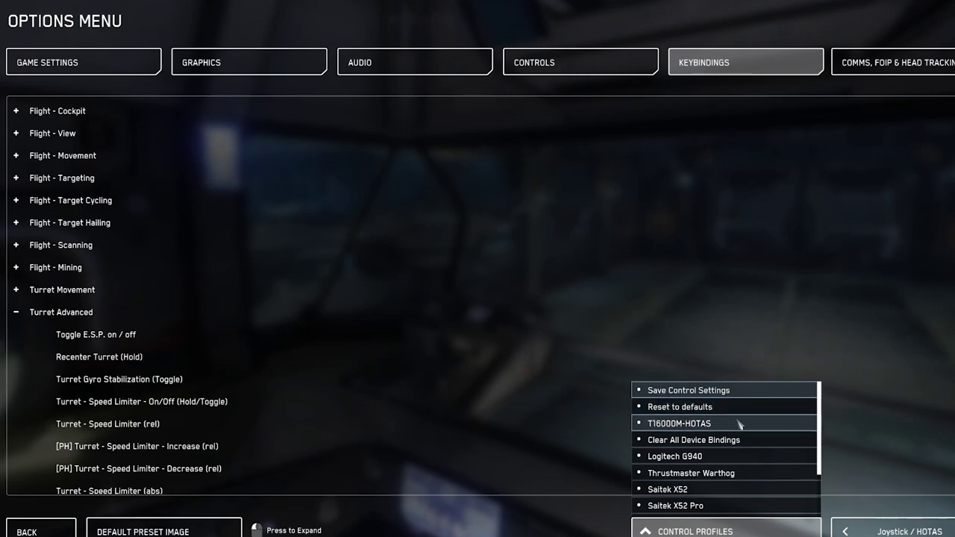
{"action": "left_click", "coordinate": [739, 423]}
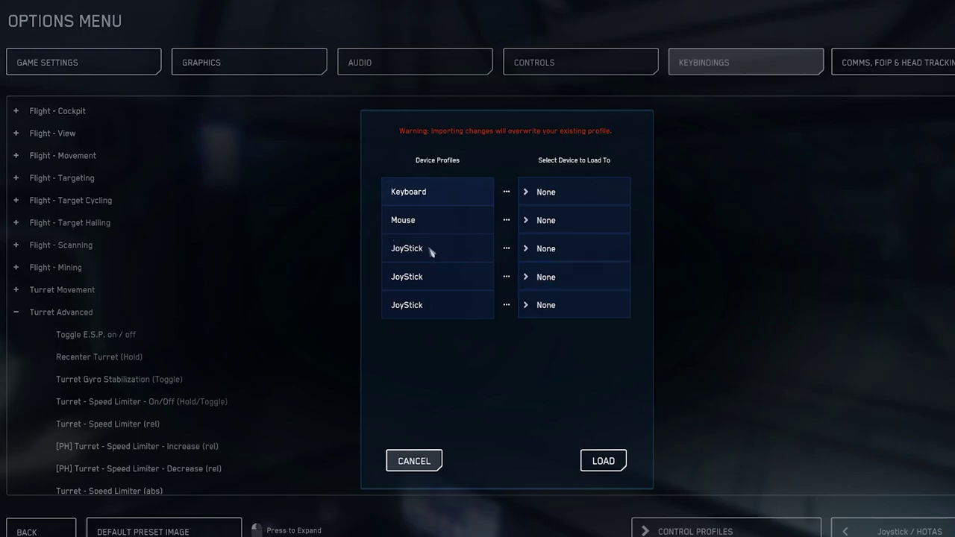
Assign the three joystick profiles to JoyStick, JoyStick (1) and JoyStick (2)
{"action": "left_click", "coordinate": [589, 257]}
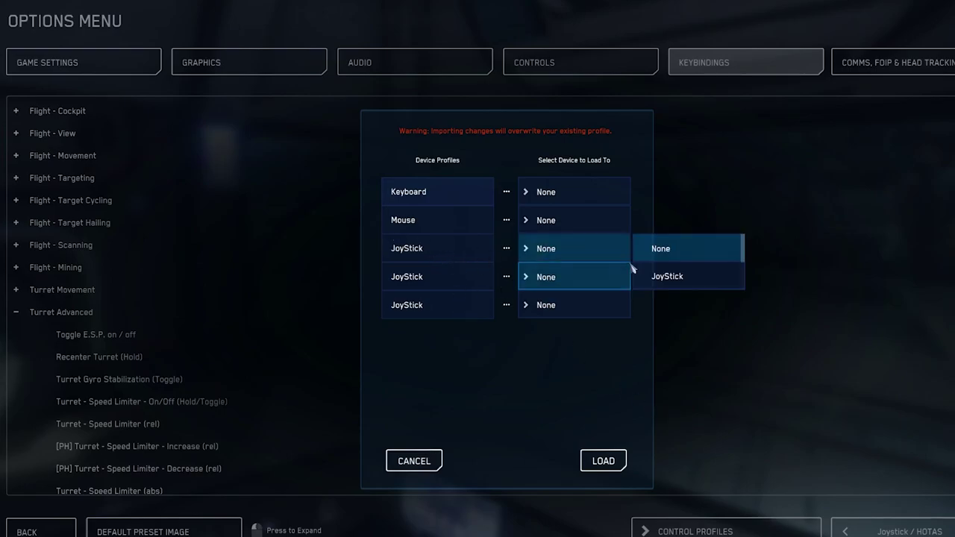
{"action": "left_click", "coordinate": [681, 276]}
{"action": "left_click", "coordinate": [576, 276]}
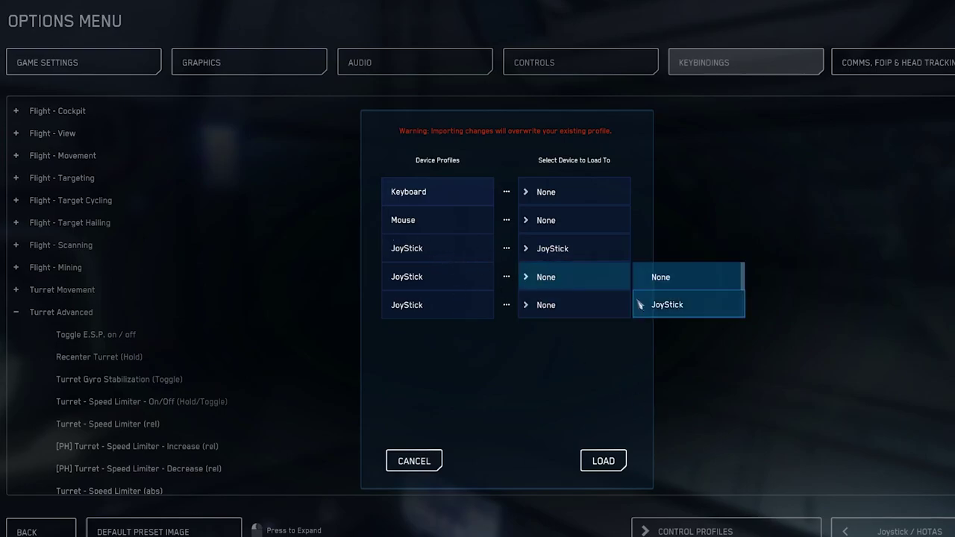
{"action": "left_click", "coordinate": [657, 305]}
{"action": "left_click", "coordinate": [611, 312]}
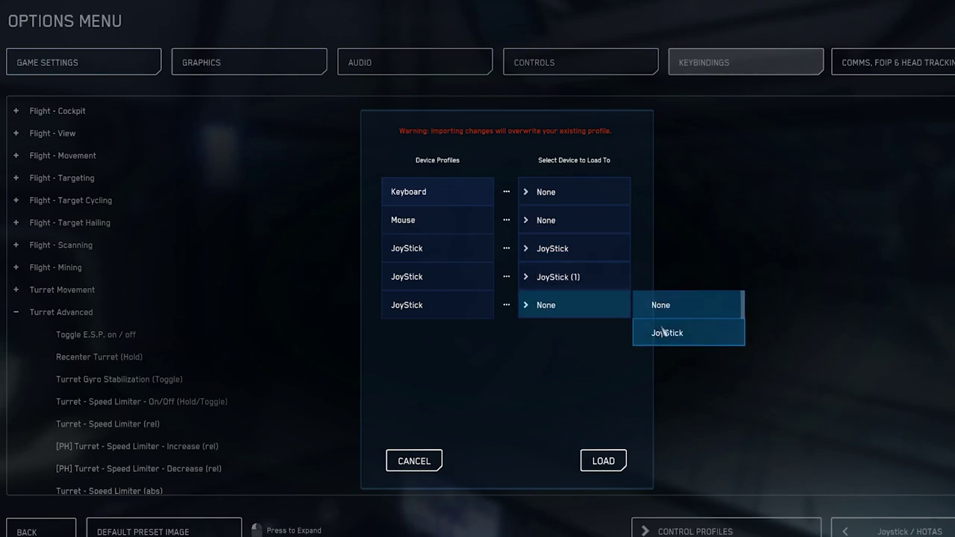
{"action": "left_click", "coordinate": [679, 339]}
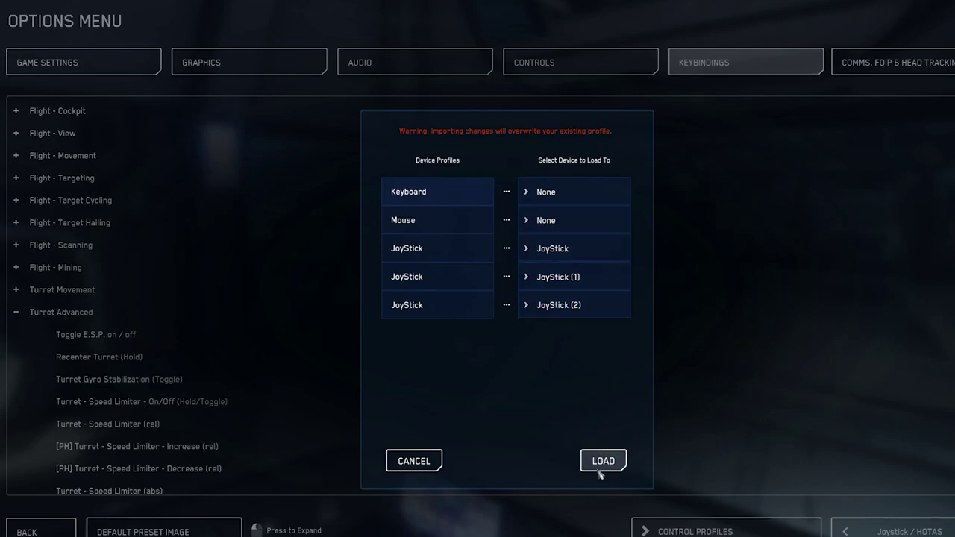
Load the T16000M-HOTAS profile onto the assigned joysticks, then dismiss the Control Profiles list
{"action": "left_click", "coordinate": [414, 461]}
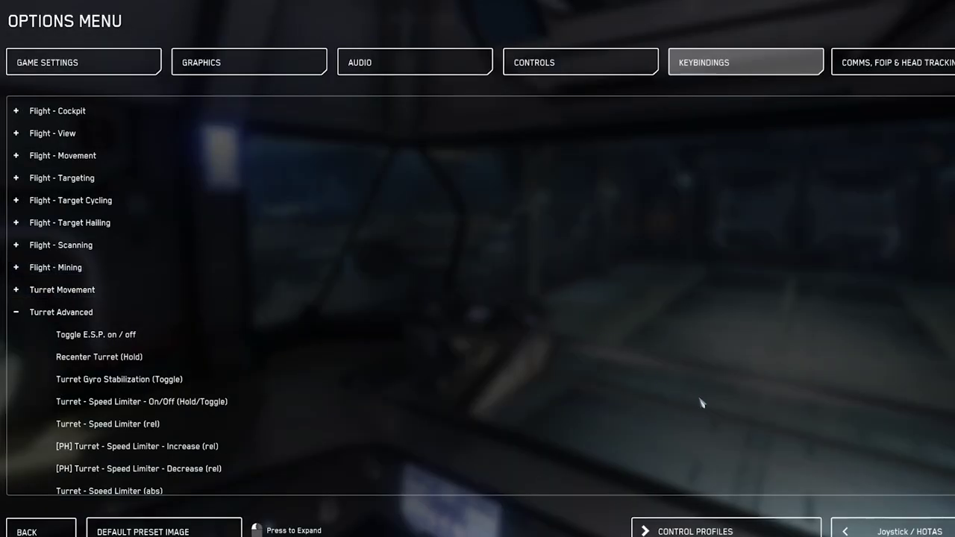
{"action": "left_click", "coordinate": [740, 527]}
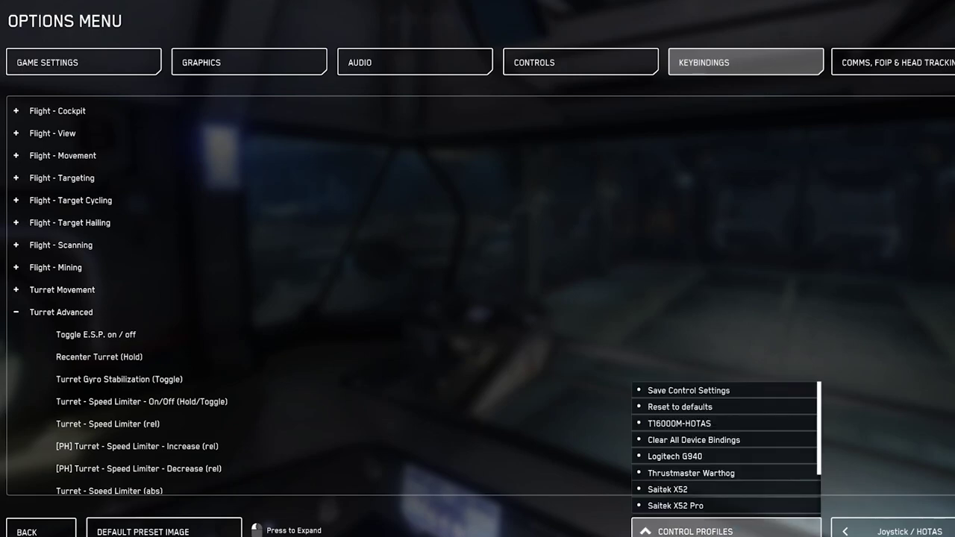
{"action": "left_click", "coordinate": [768, 531]}
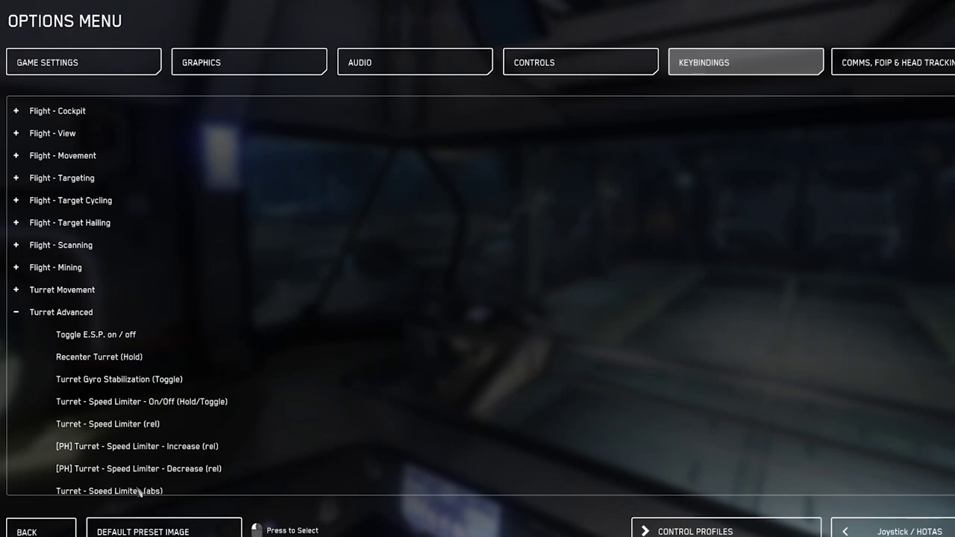
Go back from the Options menu to the Module Selection screen
{"action": "left_click", "coordinate": [39, 531]}
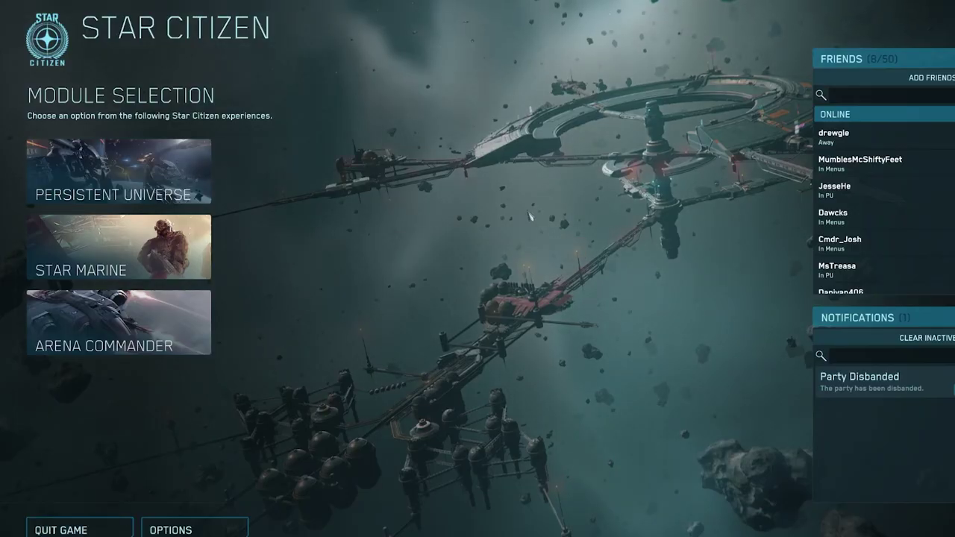